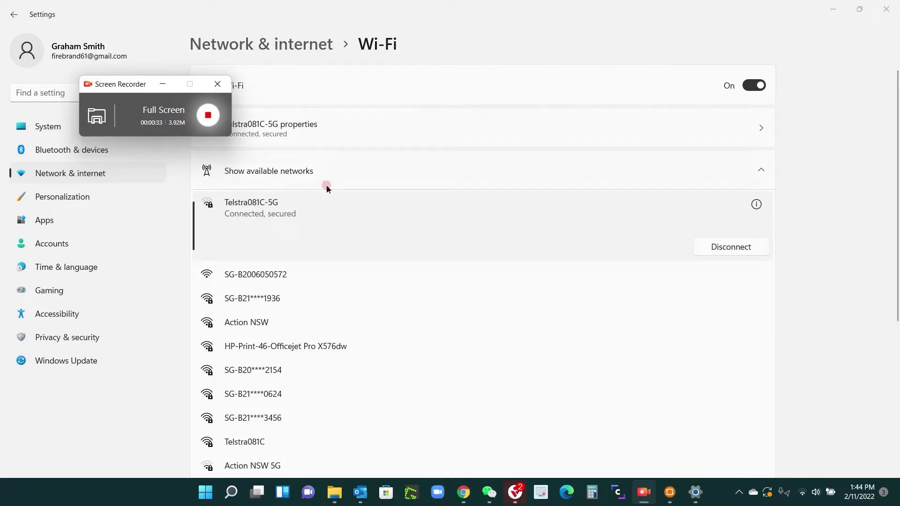
left_click(258, 278)
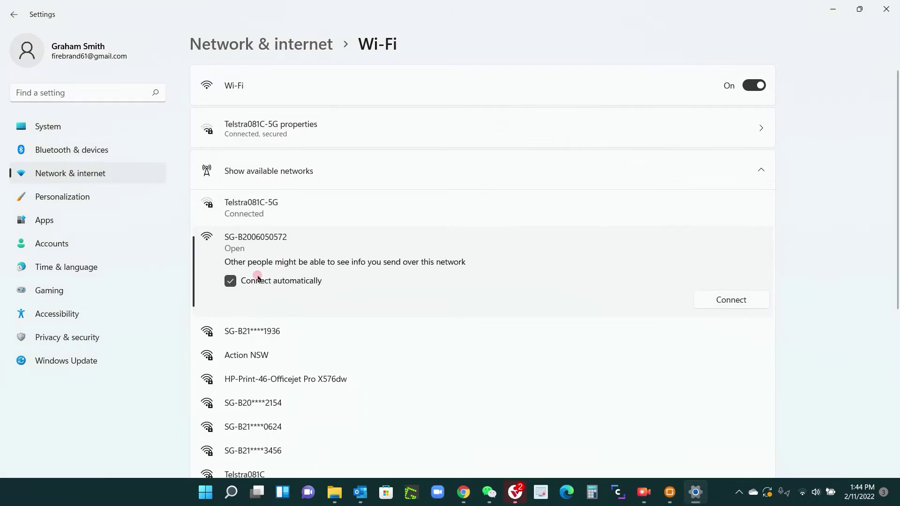
left_click(720, 300)
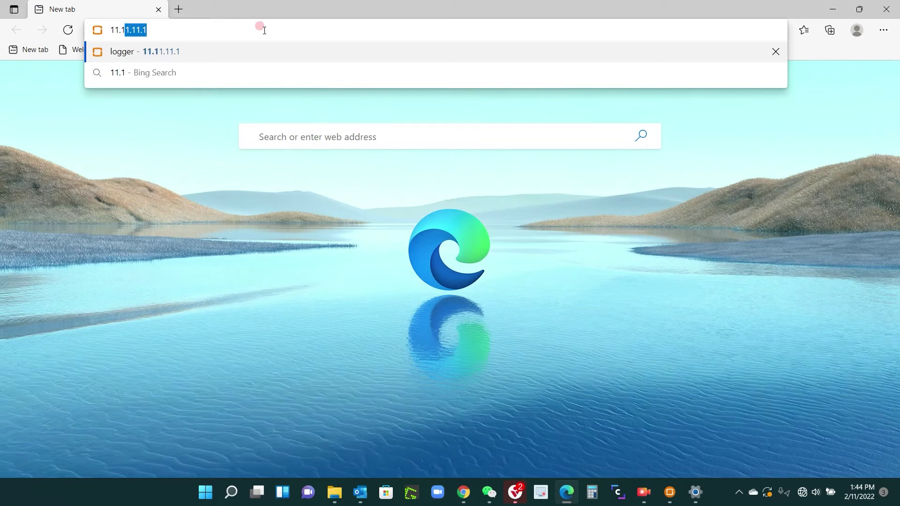
- Browse to 11.11.11.1 in Edge to reach the dongle's login page
type(".11.1/#/user/help")
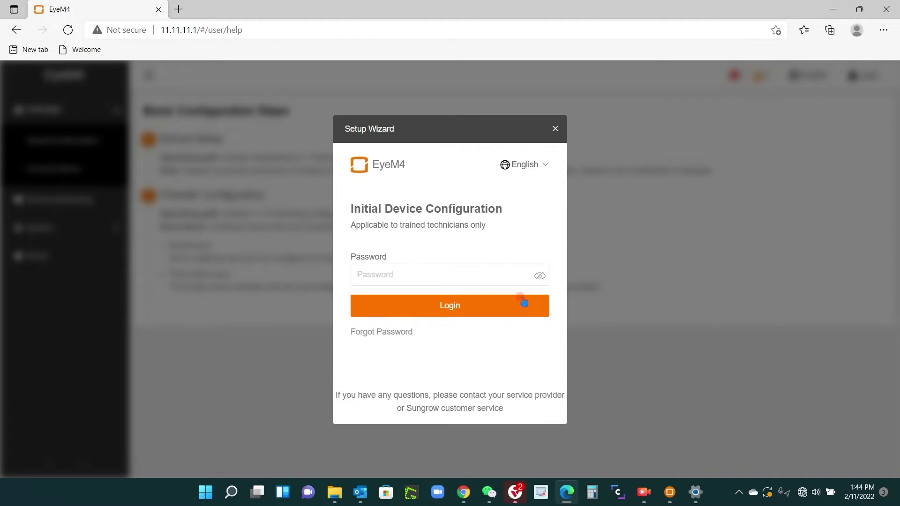
- Log in to the dongle's setup wizard with the technician password
left_click(446, 268)
type("p")
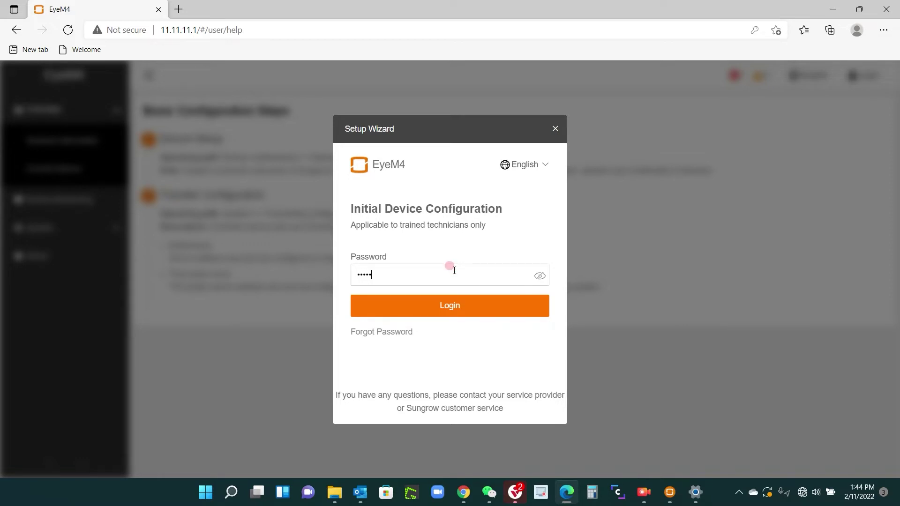
left_click(539, 276)
left_click(489, 302)
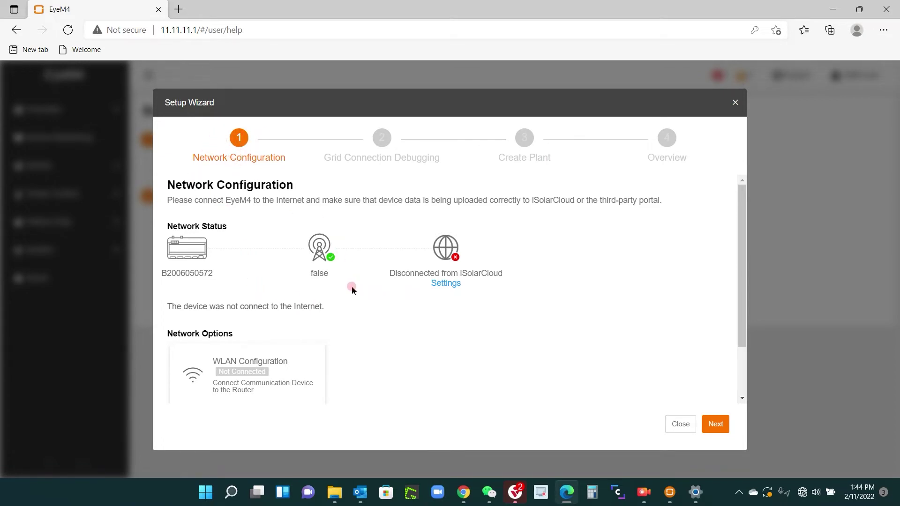
- Turn WLAN on and join the Telstra081C network, saving its Wi-Fi password
left_click(238, 370)
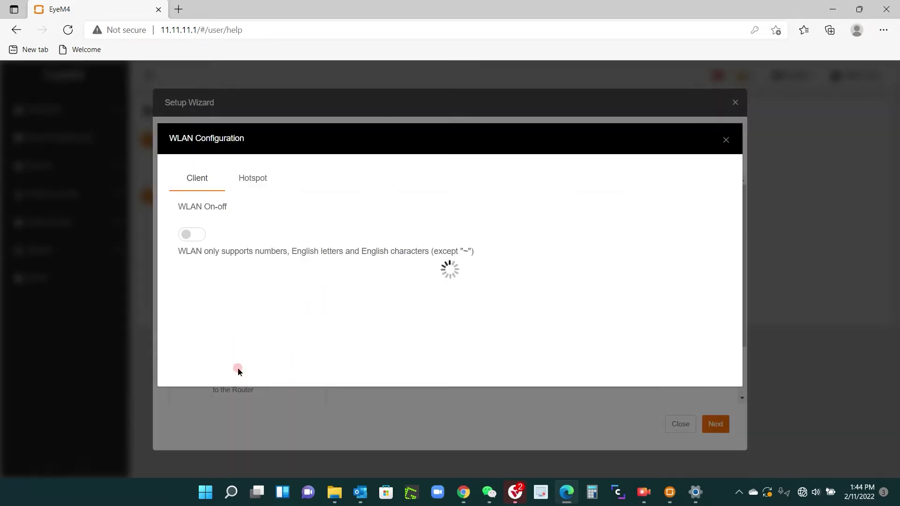
left_click(197, 235)
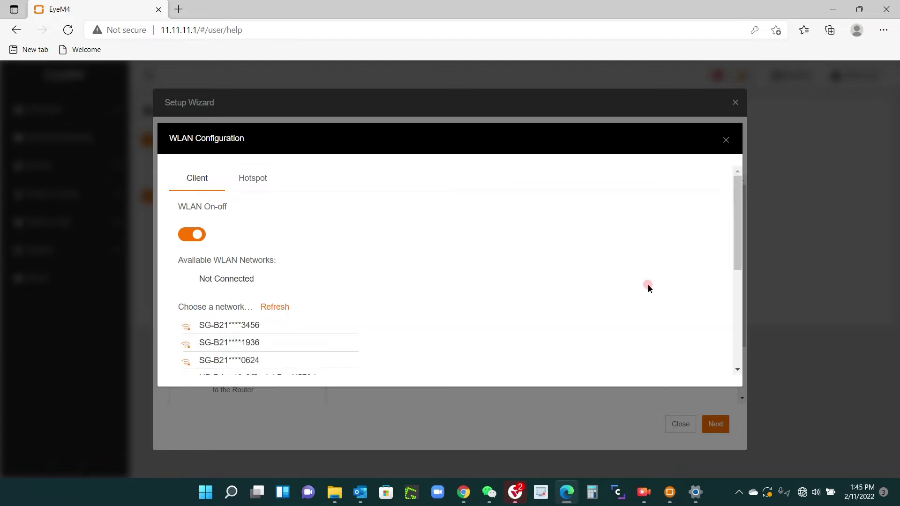
scroll(651, 287, "down", 3)
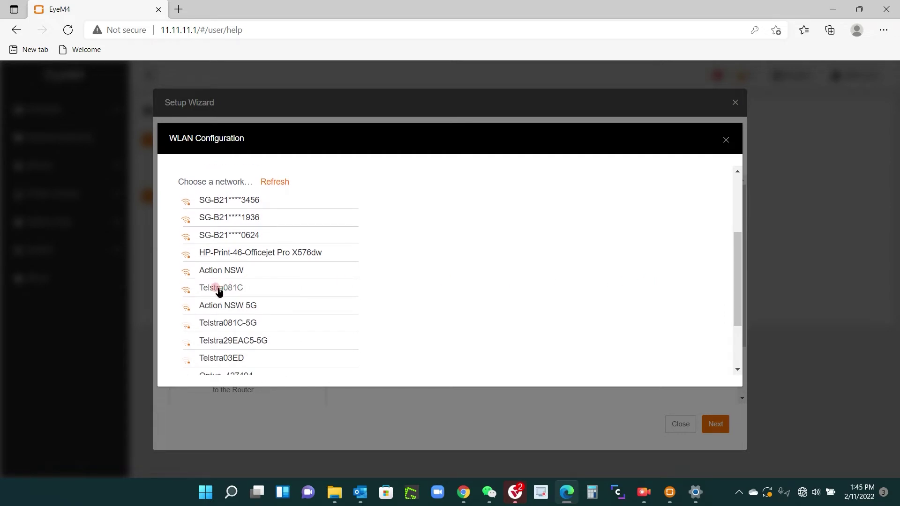
left_click(219, 291)
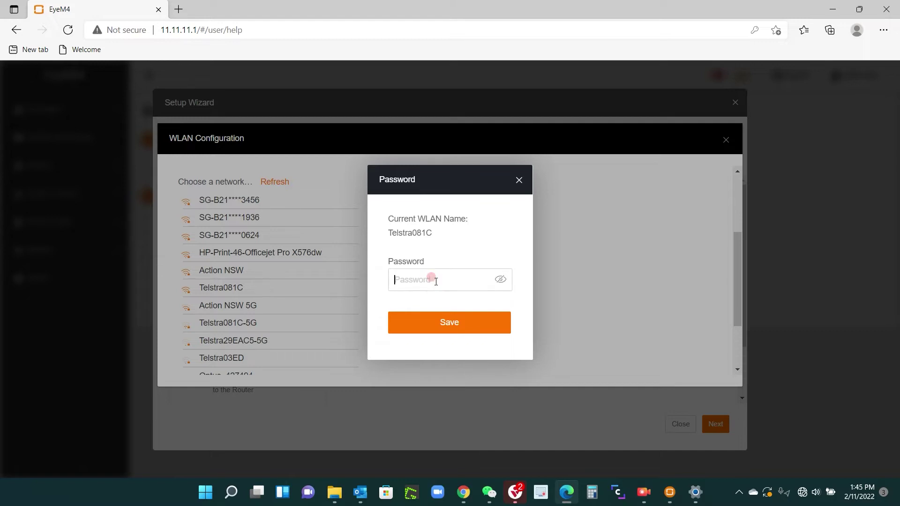
left_click(436, 281)
type("••")
left_click(438, 322)
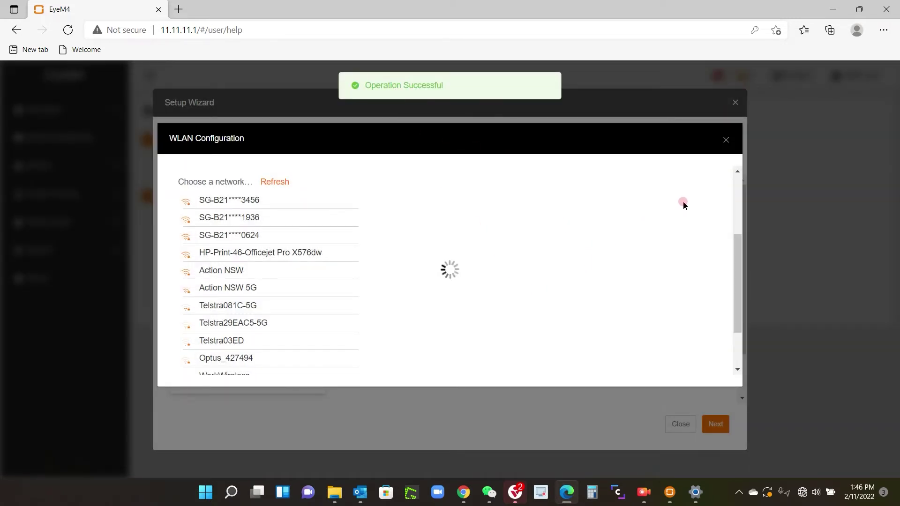
- Back in the wizard, enable Remote Online Maintenance via the International Server
left_click(727, 141)
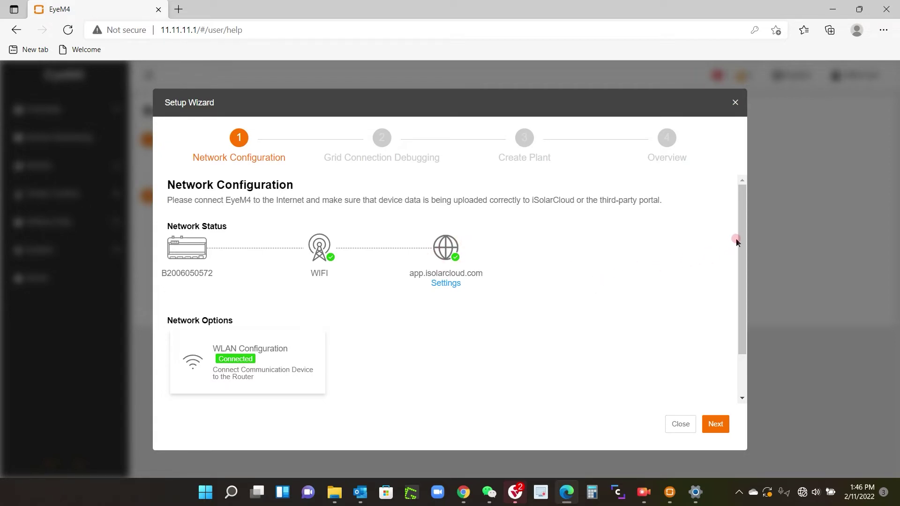
left_click_drag(745, 227, 745, 267)
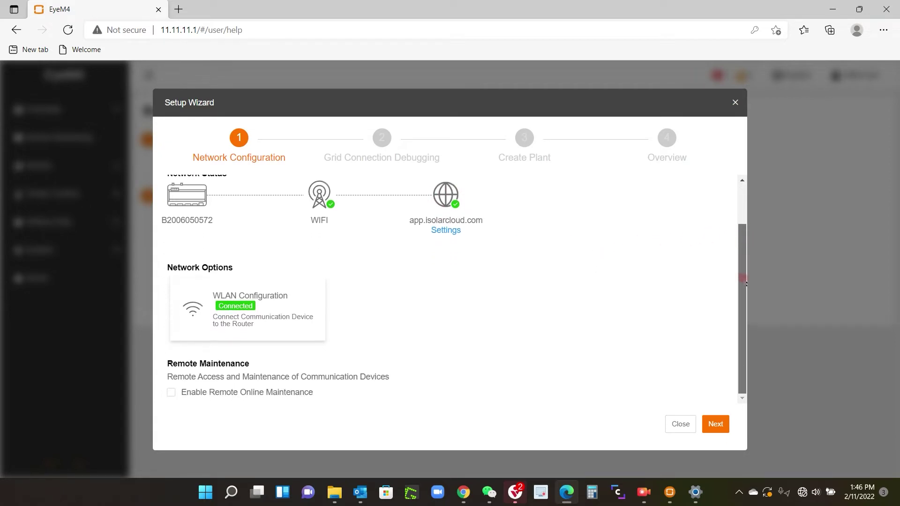
left_click(171, 392)
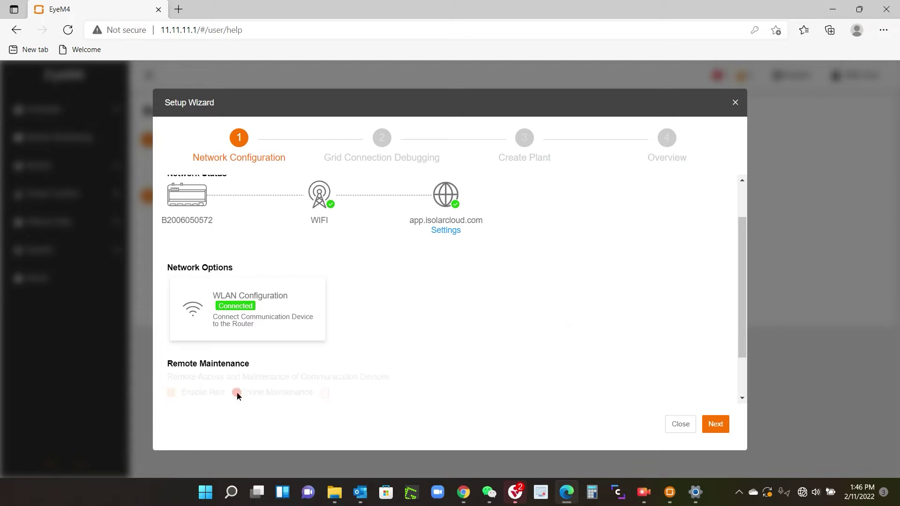
left_click_drag(740, 249, 736, 315)
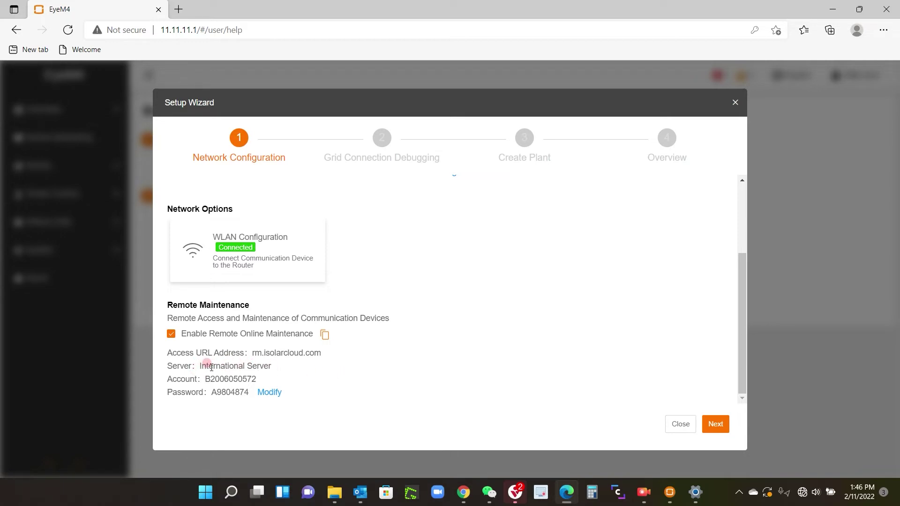
- Advance to Device Setup, accept the auto-added SG30CX inverter, and open its Initial Parameter settings
left_click(713, 424)
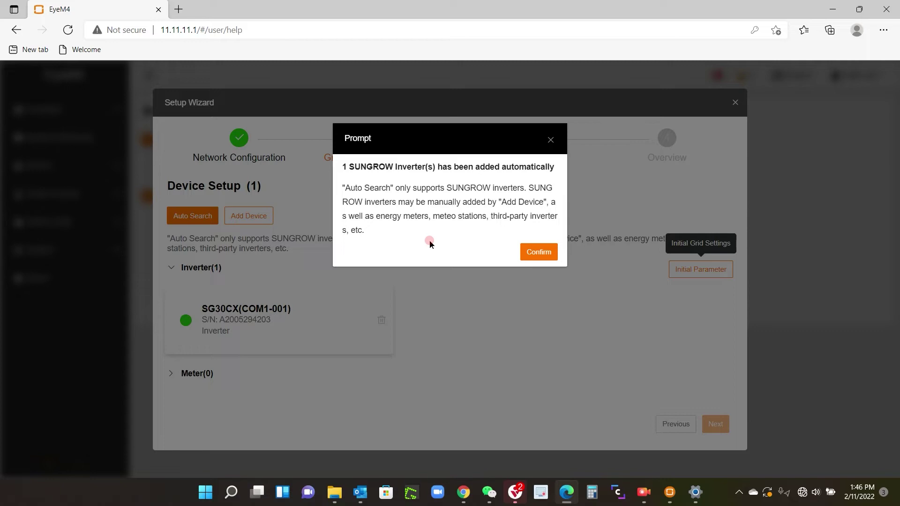
left_click(539, 255)
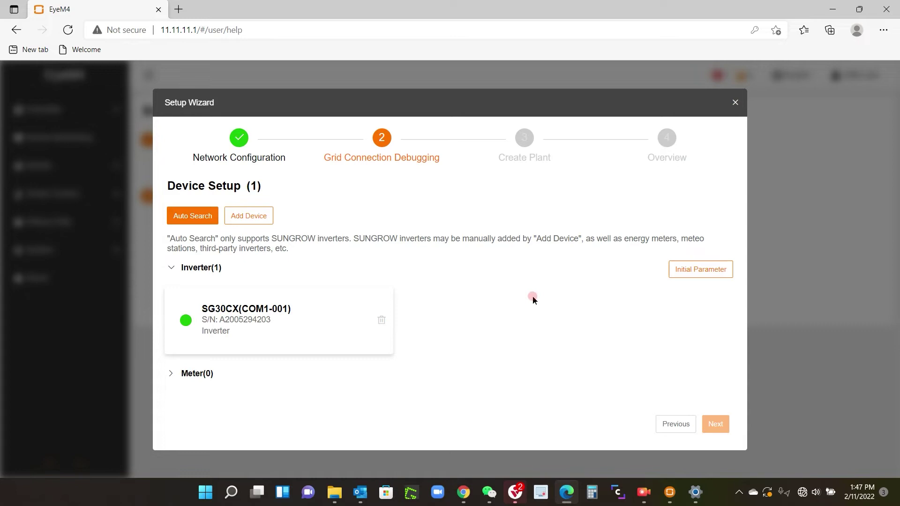
left_click(703, 273)
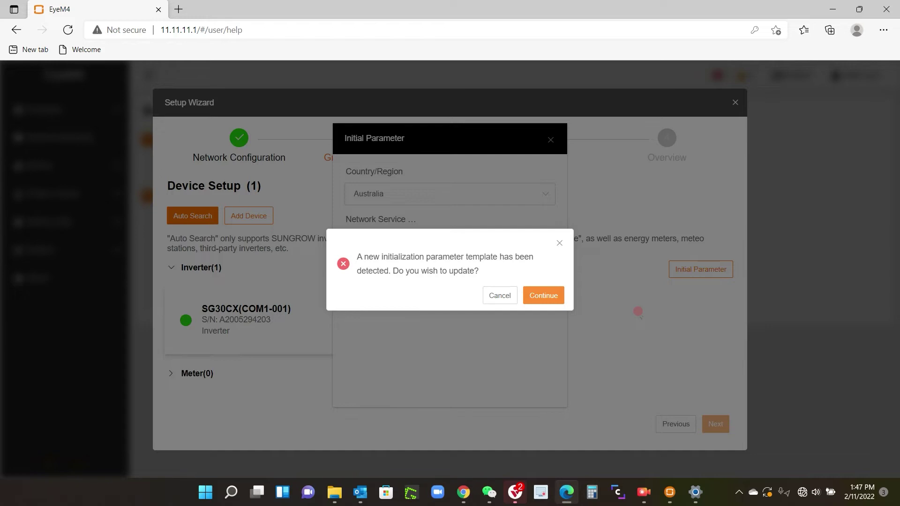
- Accept the updated AS/NZS 4777.2:2020 Australia A template and apply it to the SG30CX
left_click(545, 296)
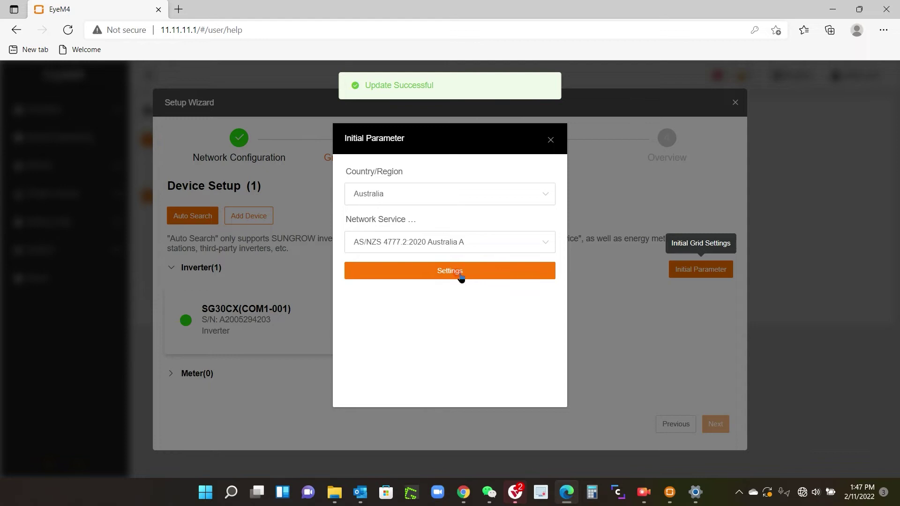
left_click(443, 270)
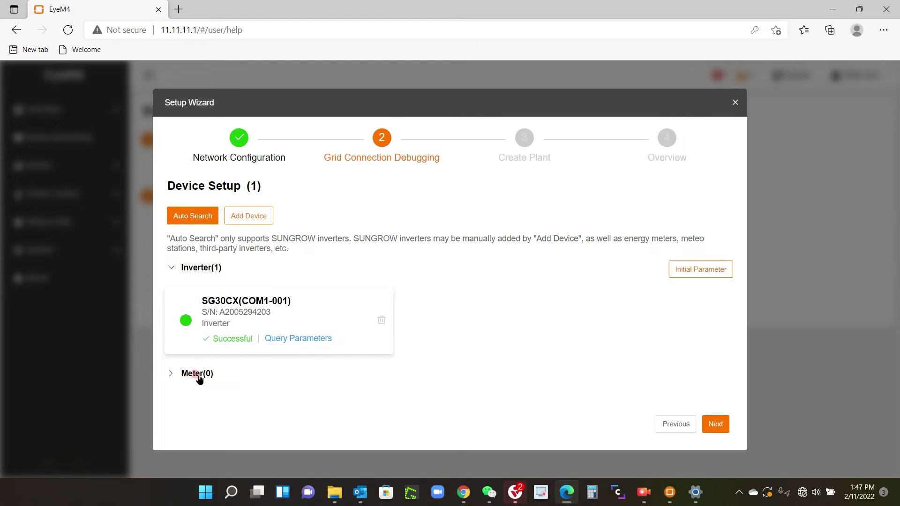
- Start adding a device of type Meter, configured as the gateway meter
left_click(249, 216)
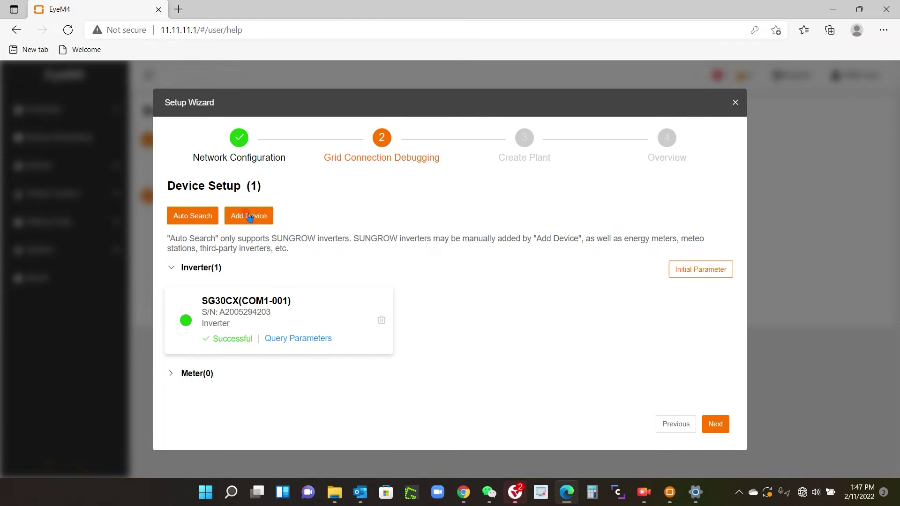
left_click(245, 216)
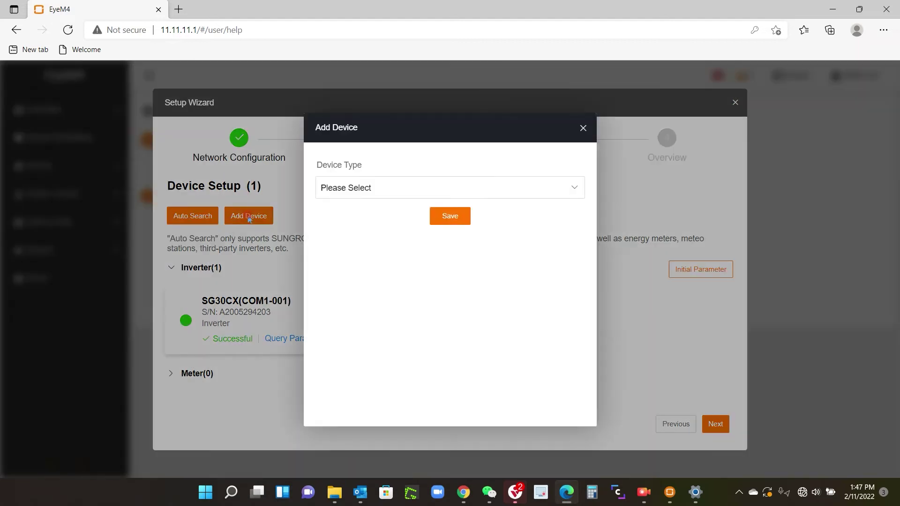
left_click(575, 186)
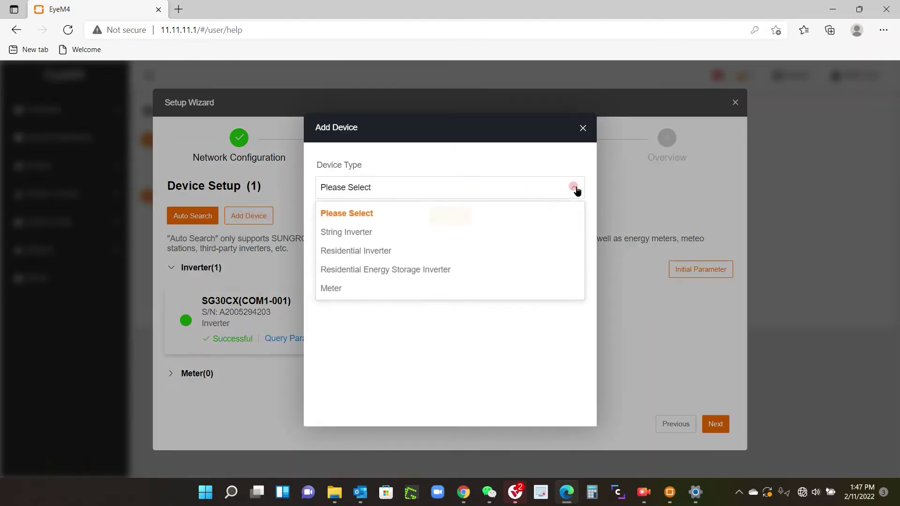
left_click(351, 287)
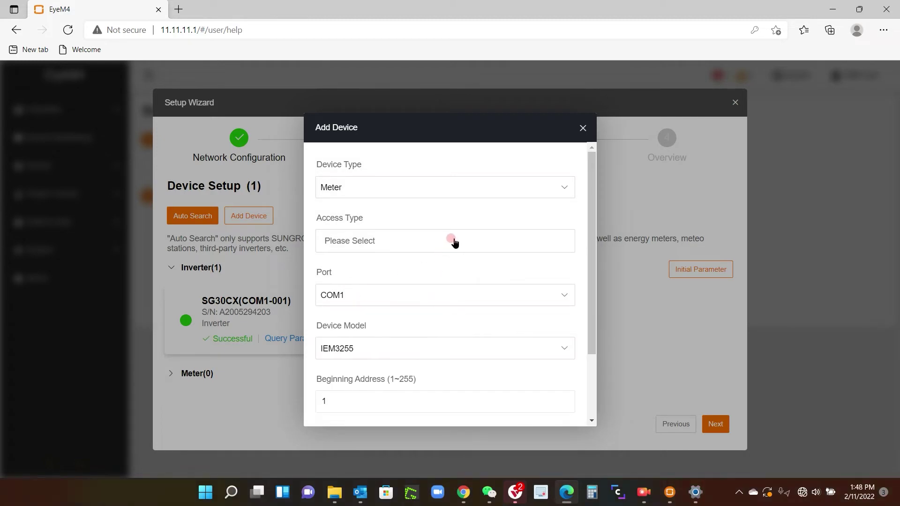
mouse_move(454, 242)
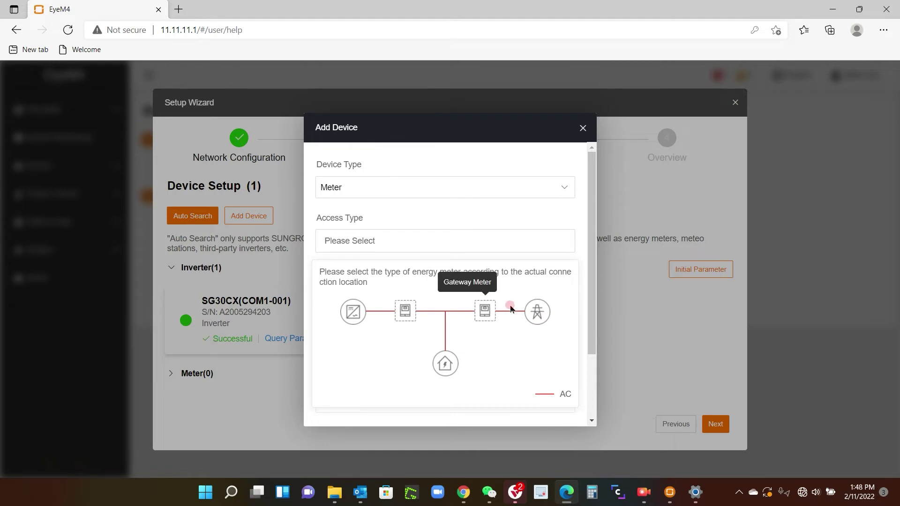
left_click(486, 309)
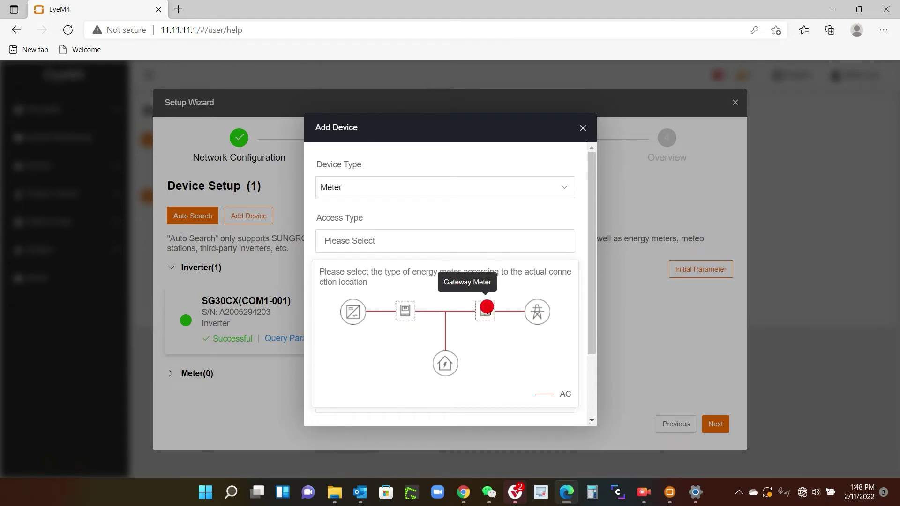
left_click(548, 213)
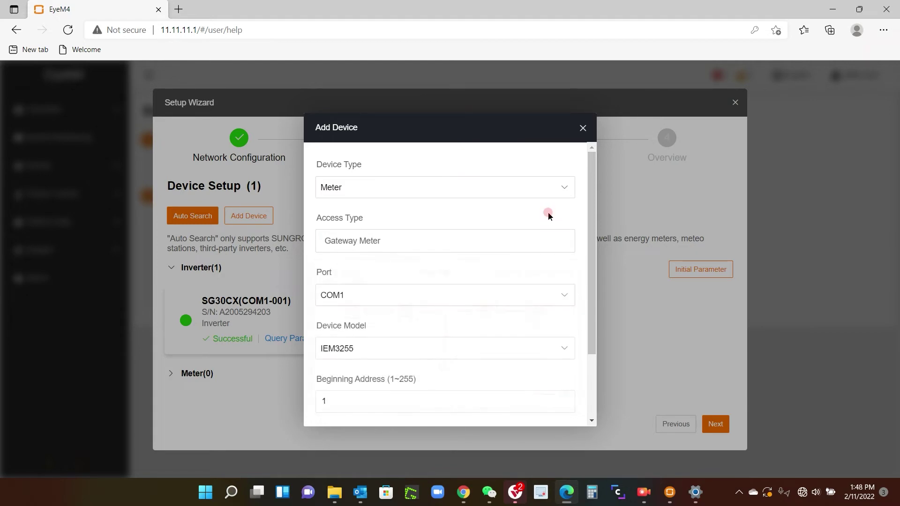
left_click_drag(592, 195, 591, 239)
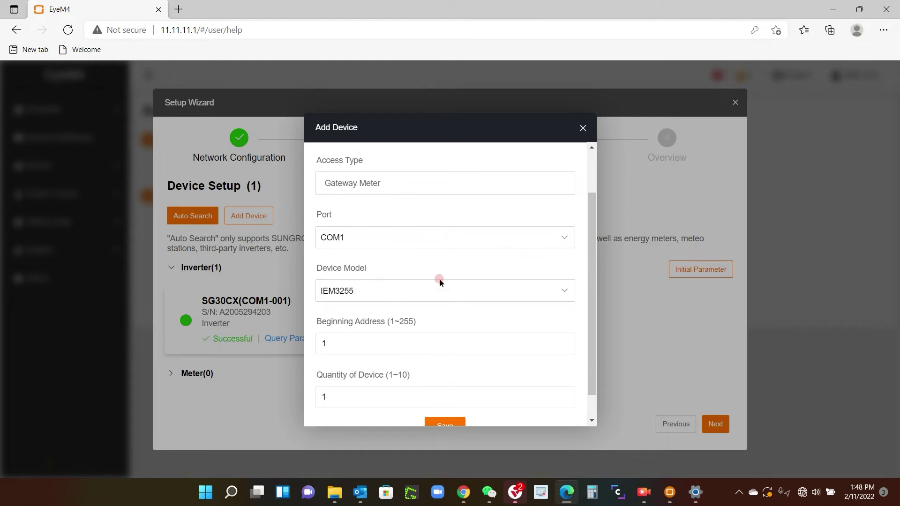
- Set the meter model to DTSU666 with beginning address 254 and save it
left_click(558, 292)
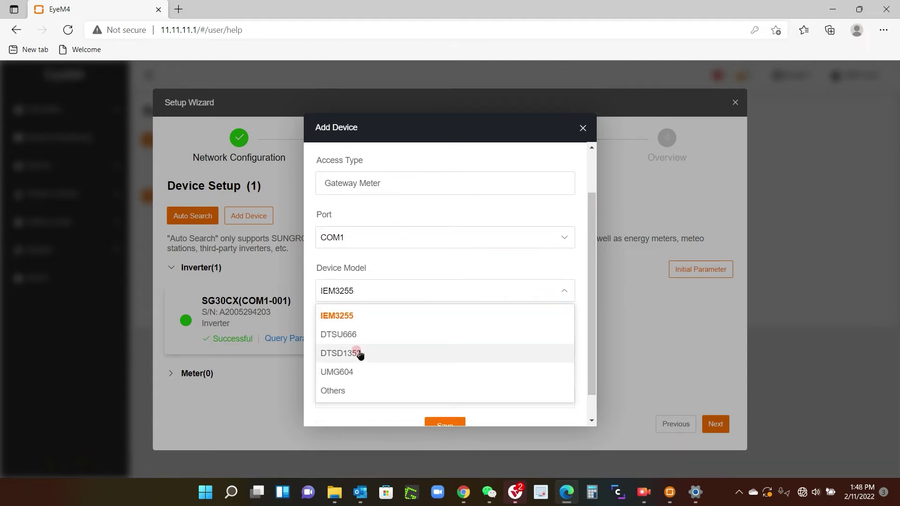
left_click(356, 337)
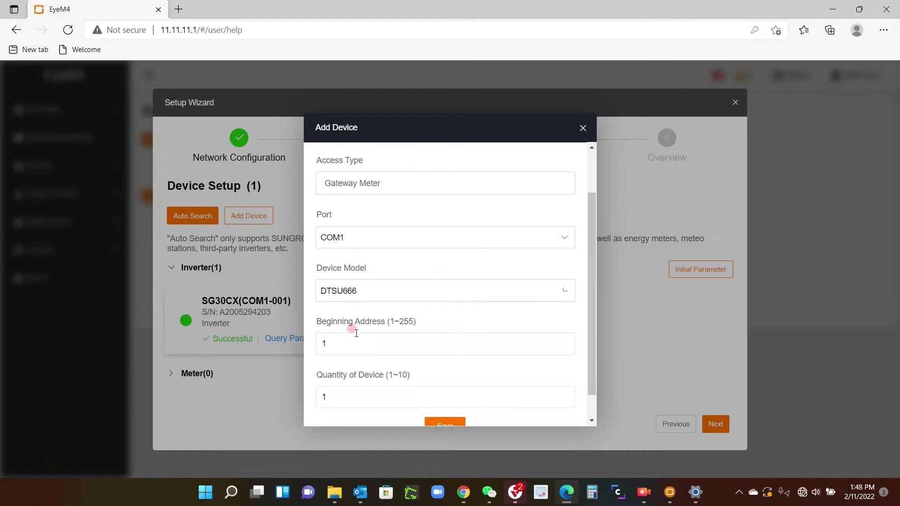
left_click_drag(345, 344, 295, 344)
scroll(546, 311, "down", 1)
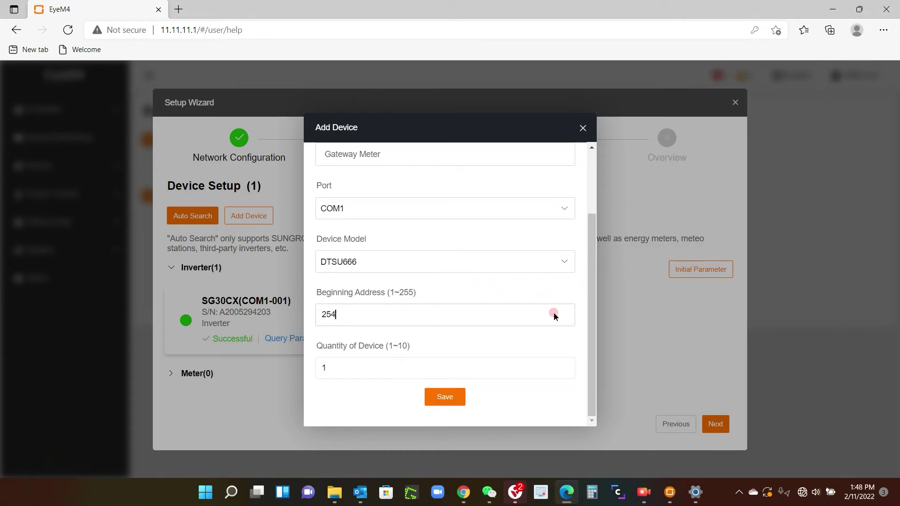
left_click(441, 398)
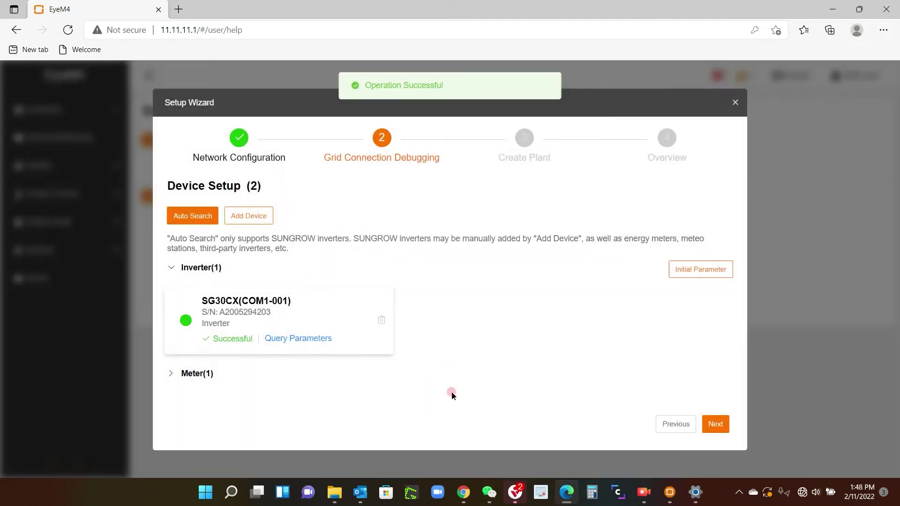
- Expand Meter(1) and confirm the DTSU666 meter card is listed
left_click(189, 373)
scroll(489, 356, "down", 2)
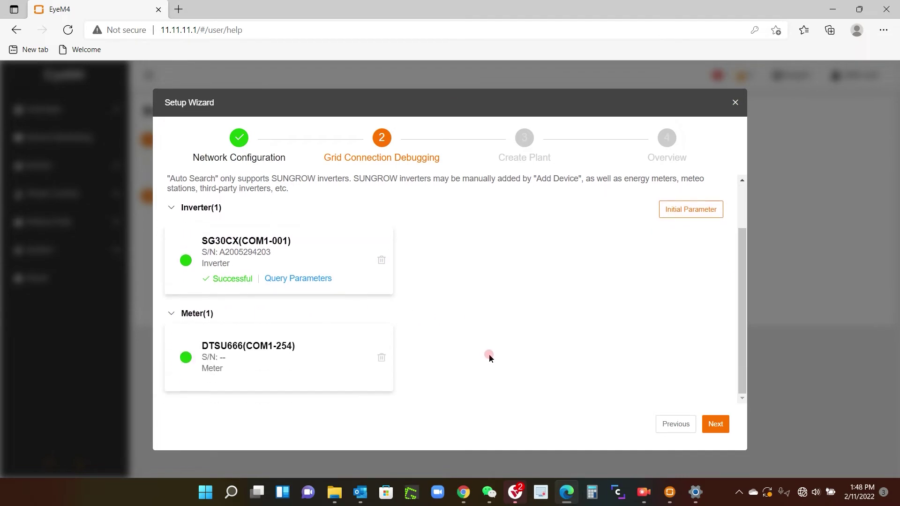
left_click(182, 366)
- Continue to Create Plant and skip it to reach the Overview step
left_click(727, 424)
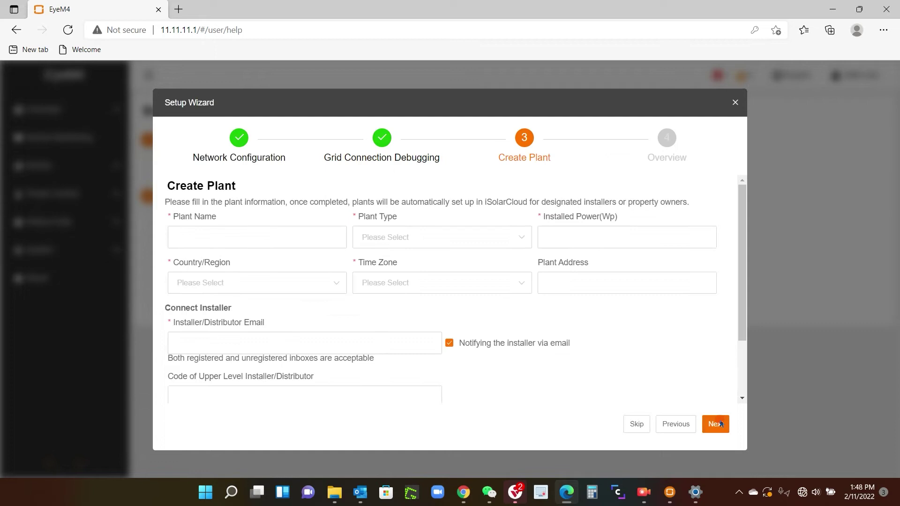
left_click(640, 323)
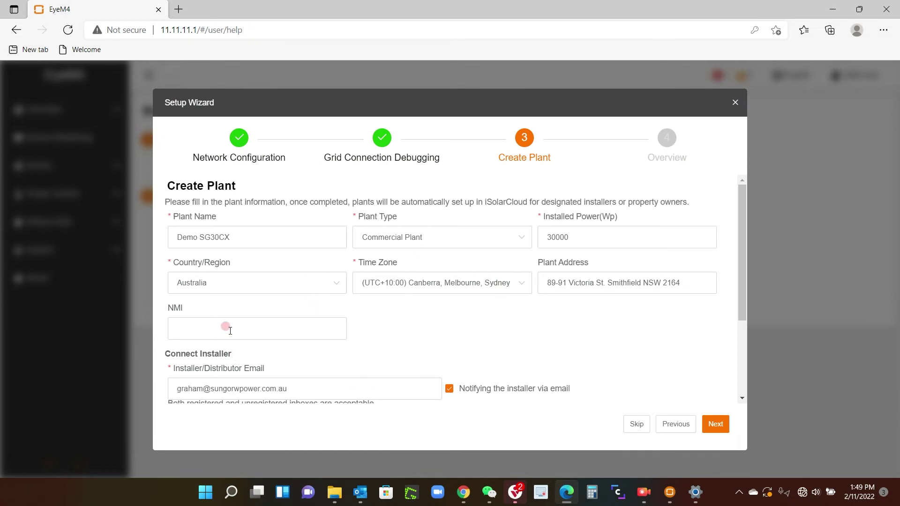
mouse_move(744, 206)
left_mouse_down()
mouse_move(744, 281)
mouse_move(744, 194)
left_mouse_up()
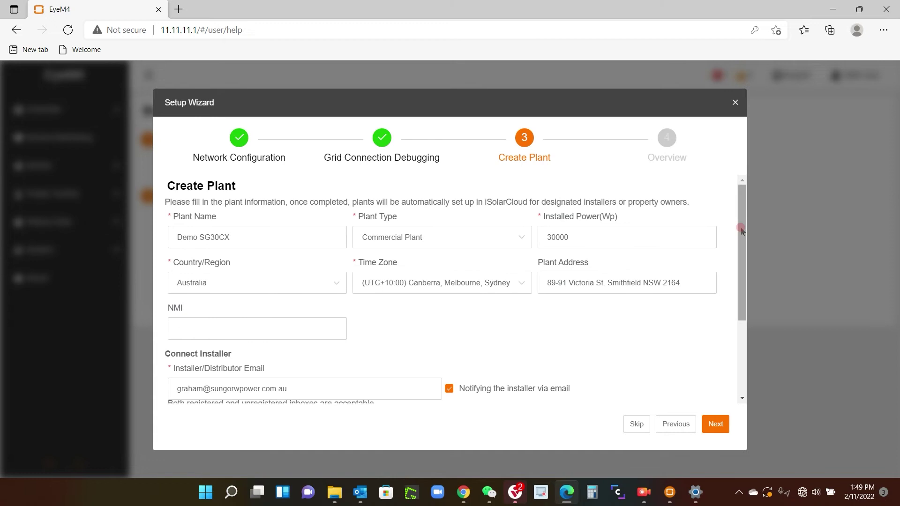
left_click(636, 424)
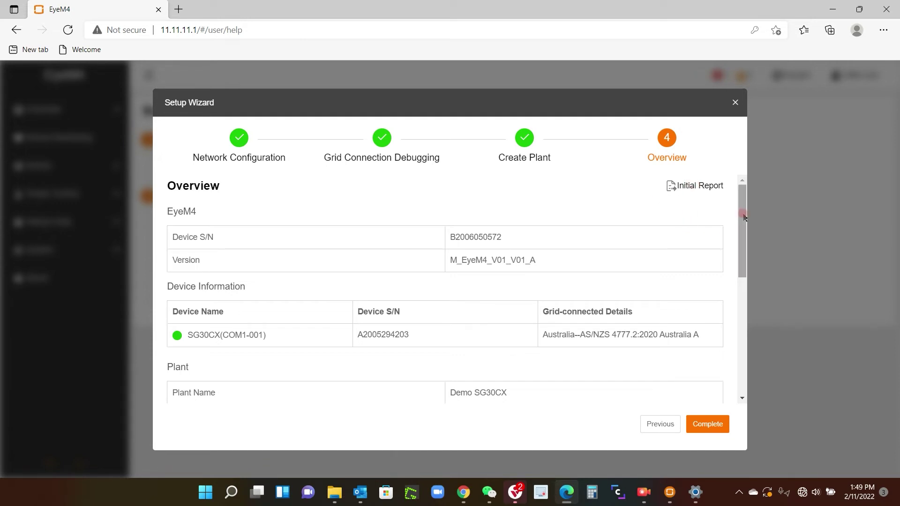
- Scroll through the Overview and complete the setup wizard
left_click_drag(741, 207, 750, 326)
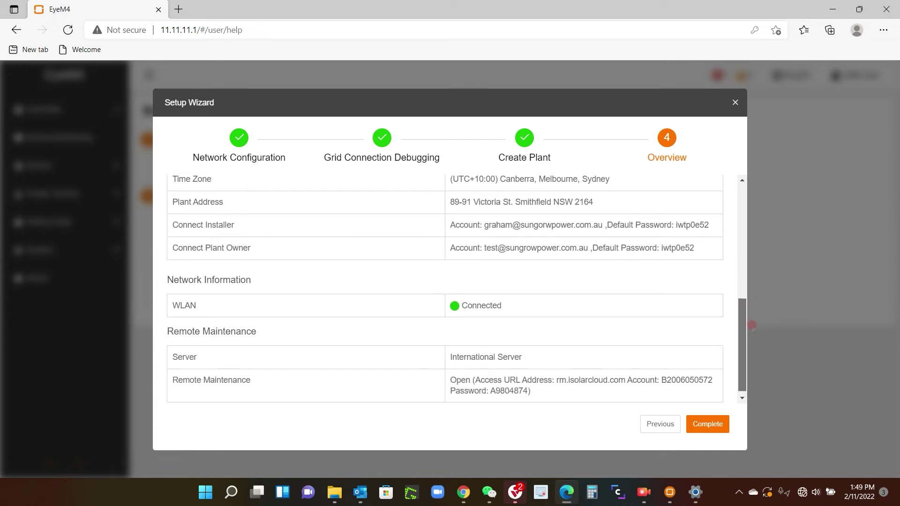
left_click(697, 423)
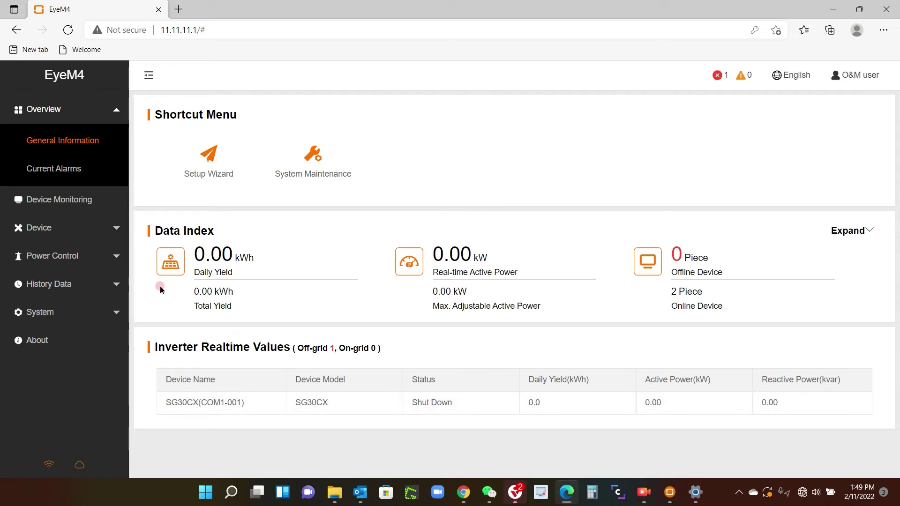
- Change the iSolarCloud transfer server to Australian Server (audata.isolarcloud.com) and accept the remote maintenance sync
left_click(52, 314)
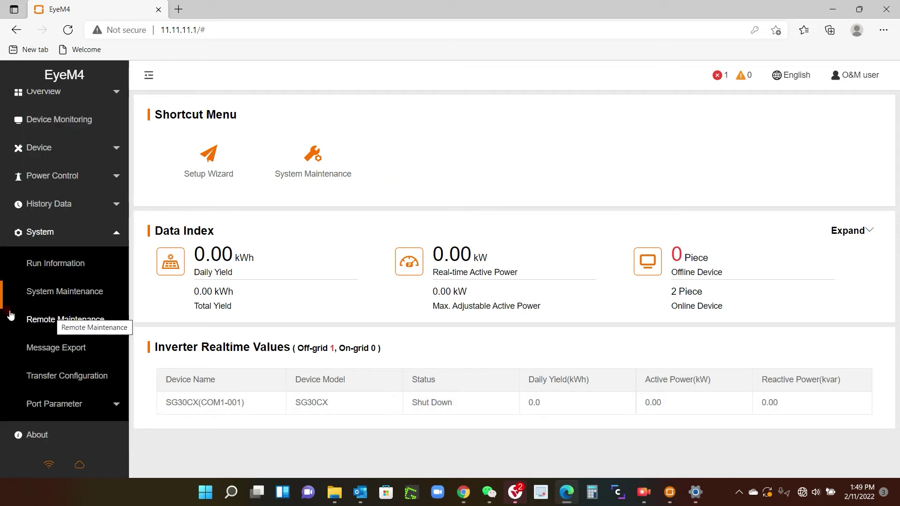
left_click(47, 377)
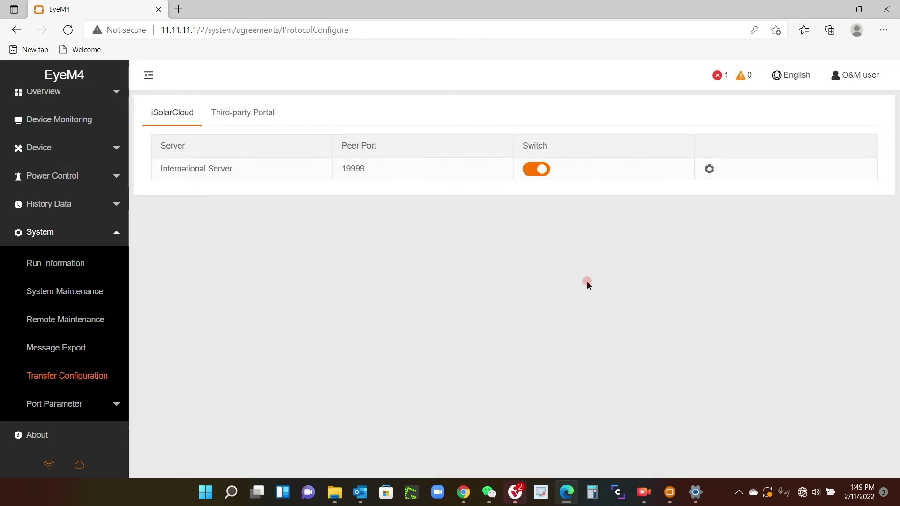
left_click(709, 168)
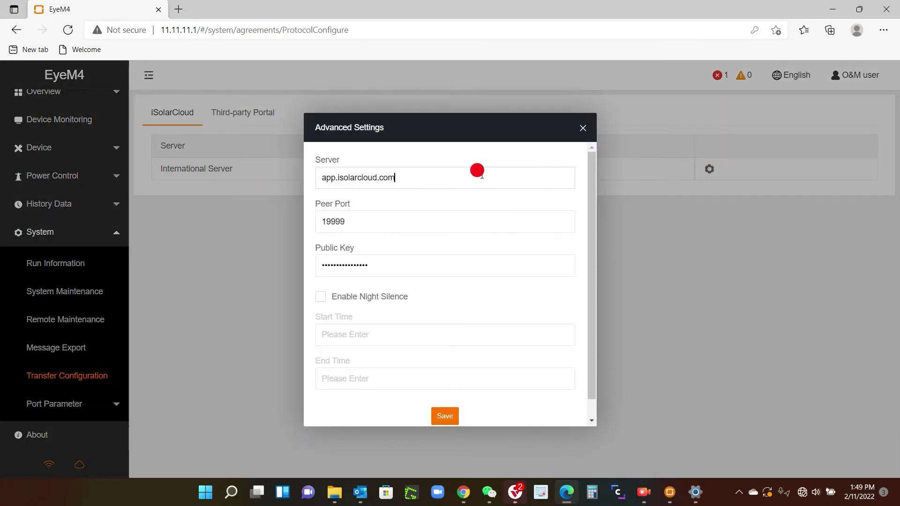
left_click(481, 176)
left_click(374, 257)
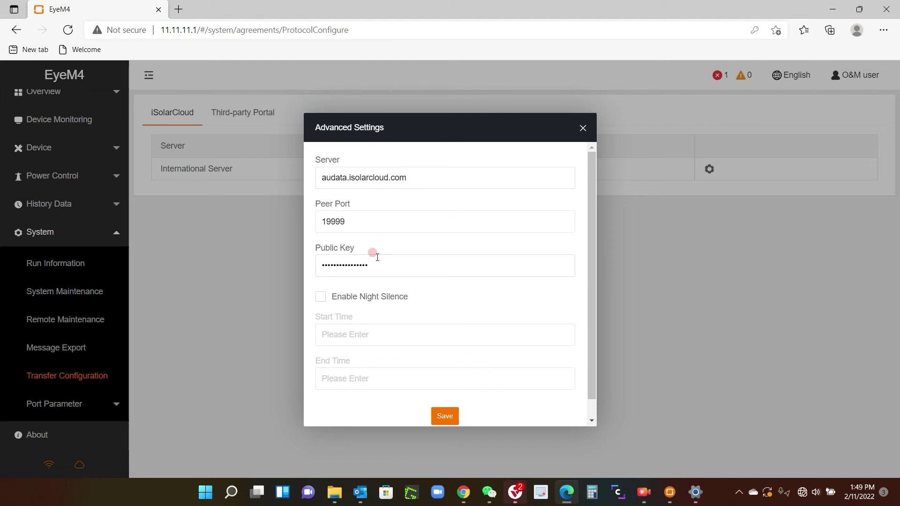
left_click(445, 417)
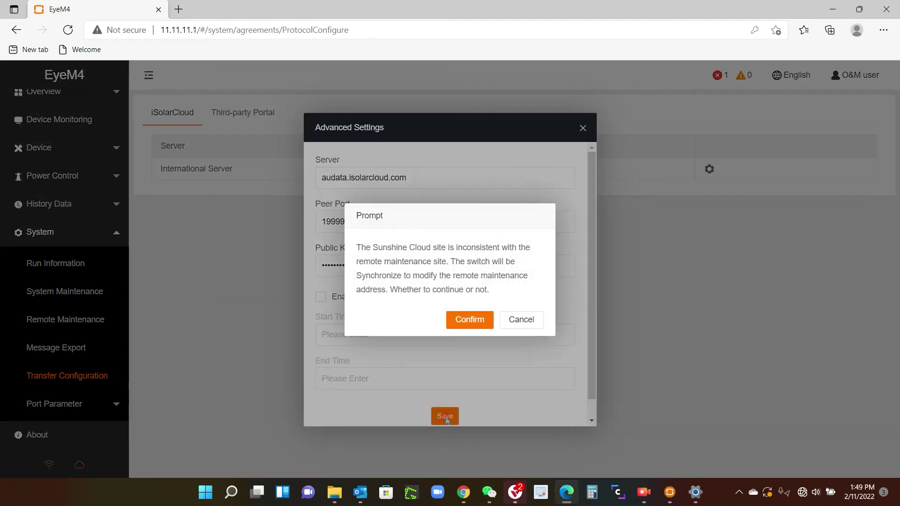
left_click(467, 320)
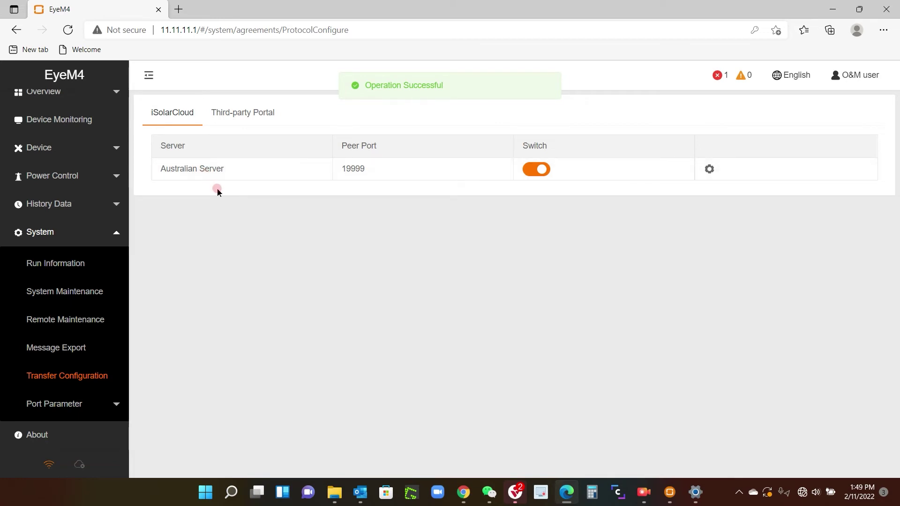
- Save remote maintenance on the Australian Server and confirm the remote access password to open the channel
left_click(52, 321)
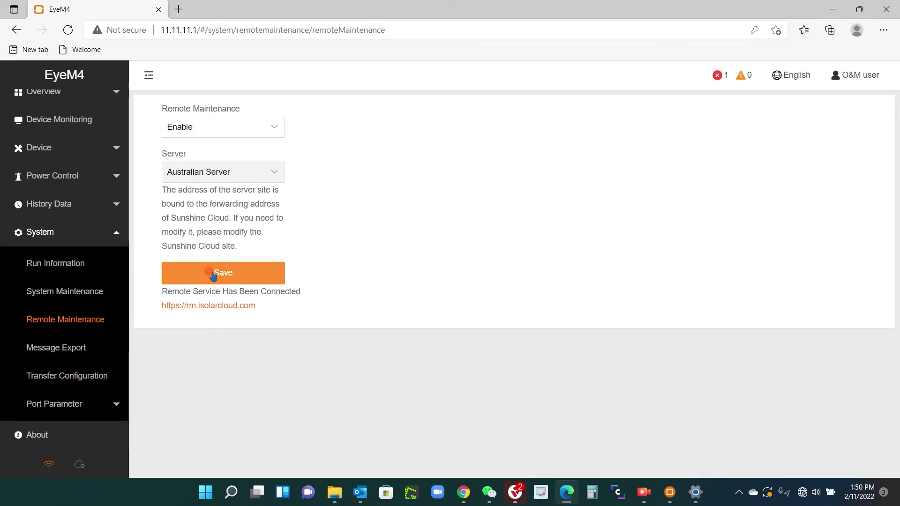
left_click(209, 272)
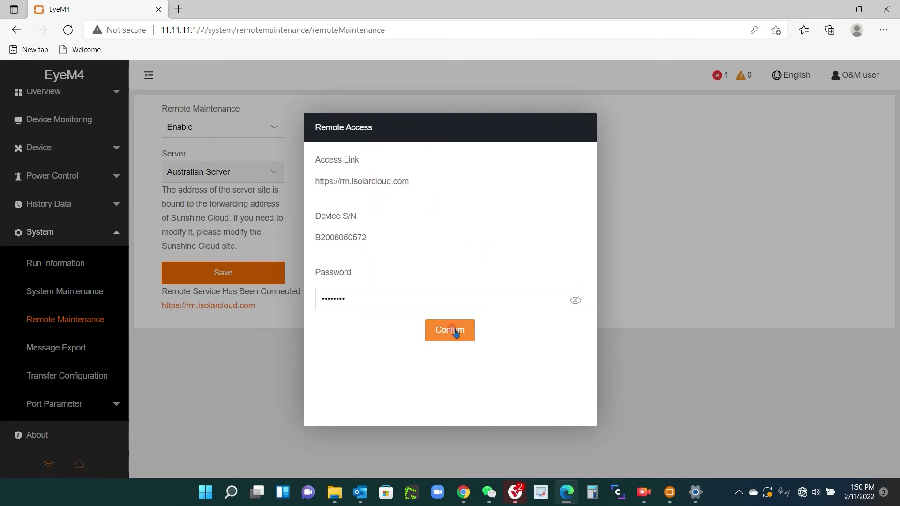
left_click(575, 300)
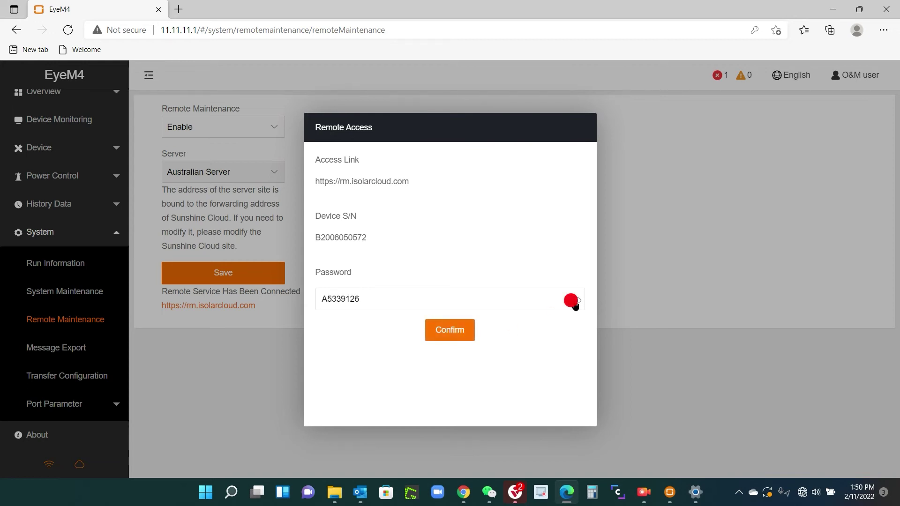
left_click(468, 331)
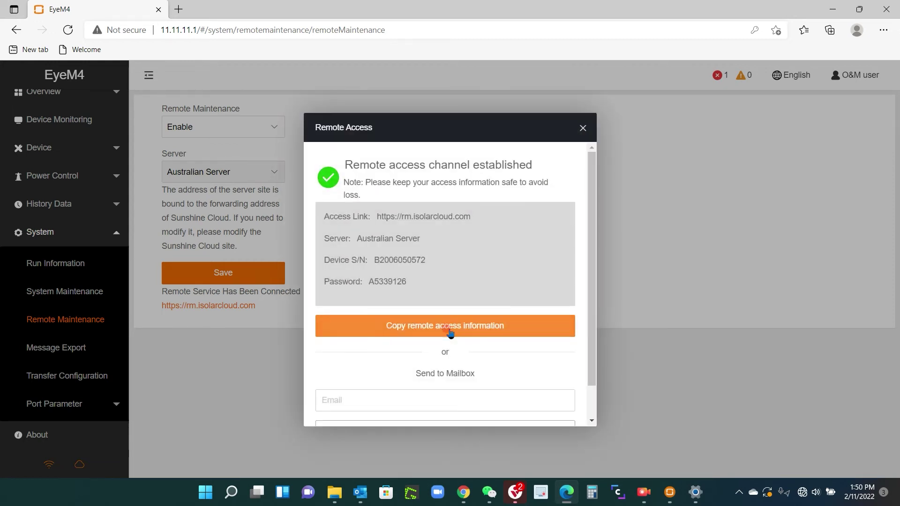
- Review the remote access details, then close the Remote Access dialog
left_click_drag(583, 206, 585, 244)
scroll(585, 246, "up", 1)
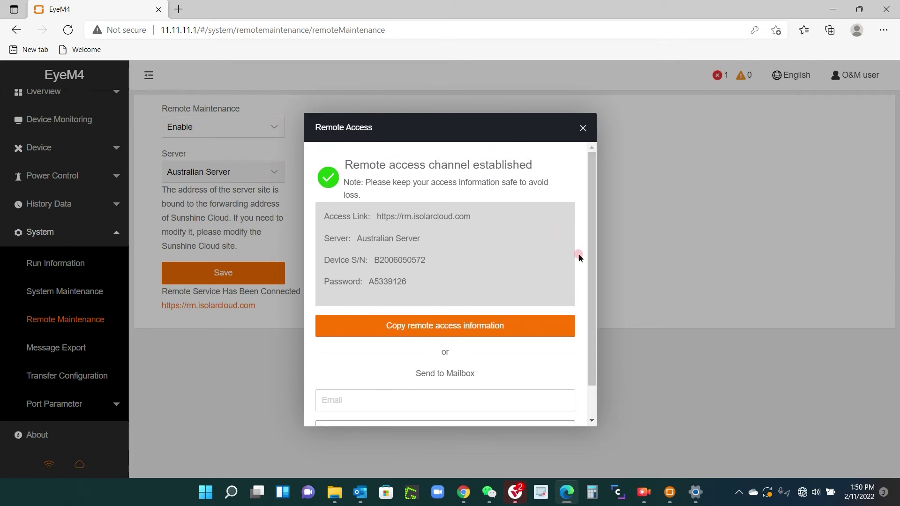
scroll(547, 336, "down", 1)
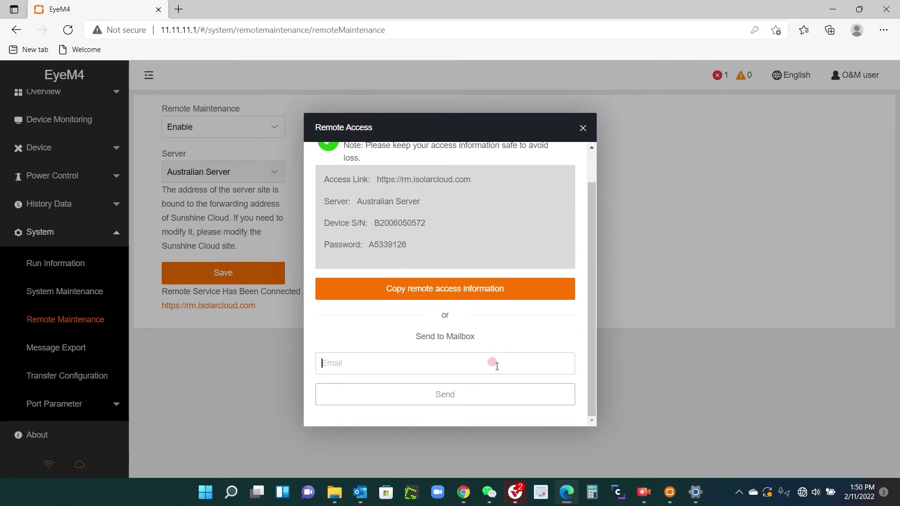
left_click_drag(589, 267, 590, 334)
left_click(582, 128)
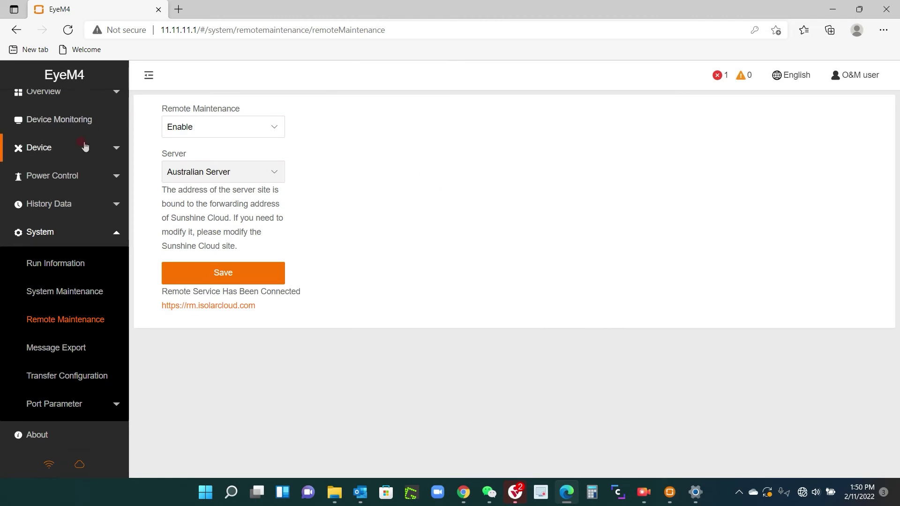
- Show the Initial Parameter page of the DTSU666(COM1-254) meter in Device Monitoring
left_click(64, 120)
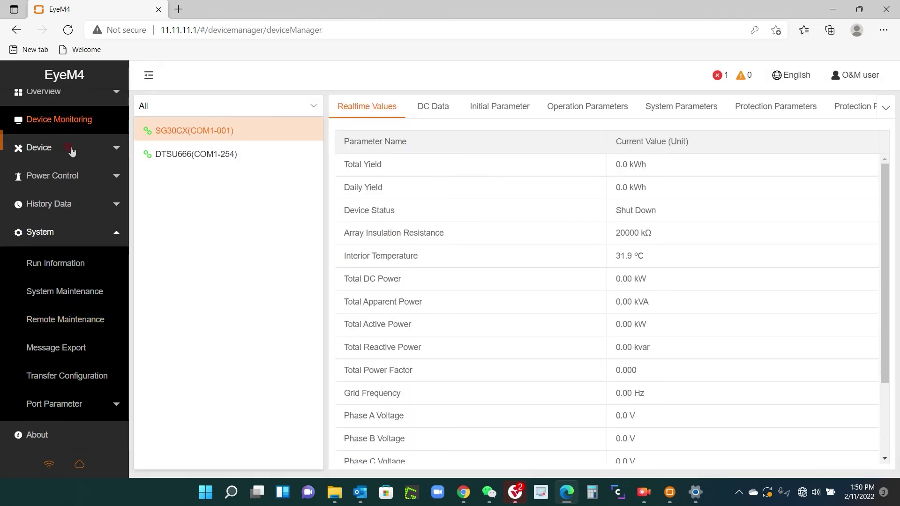
left_click(178, 155)
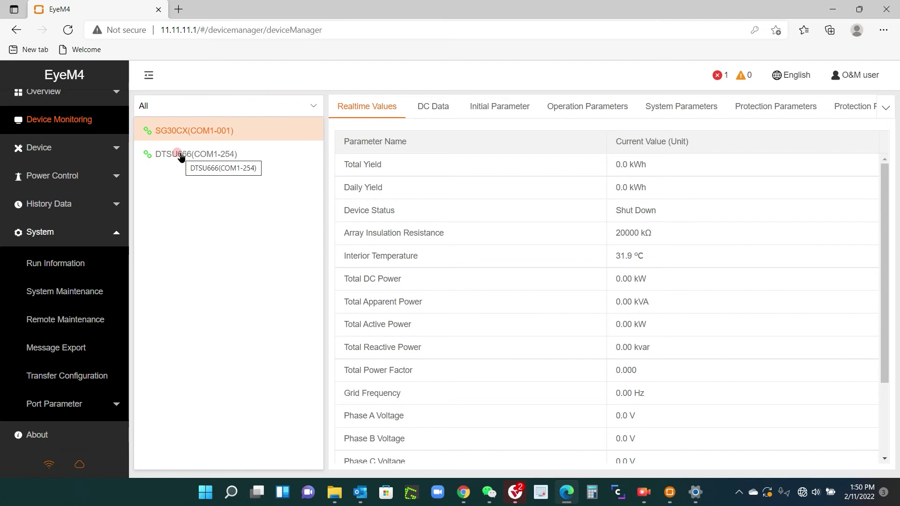
left_click(180, 155)
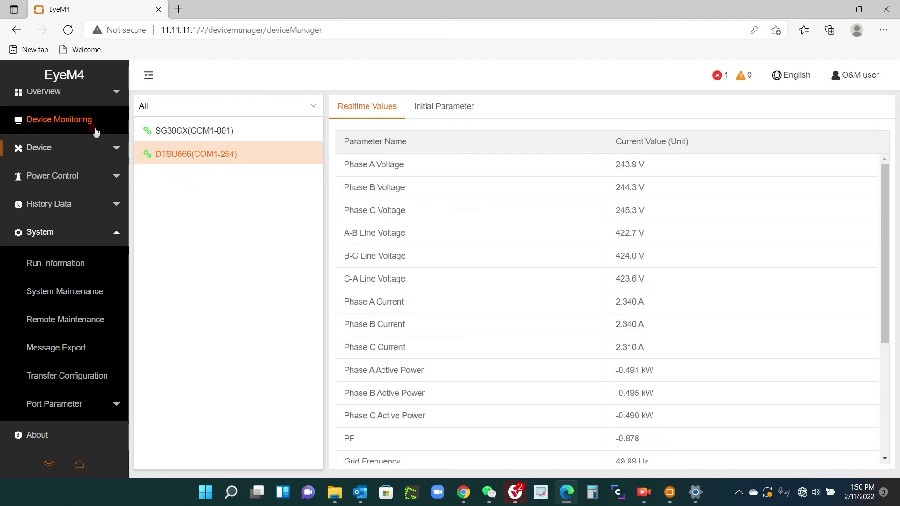
left_click(445, 109)
- Keep the CT Transformation Ratio at 1, reverting a trial entry of 20
left_click(637, 223)
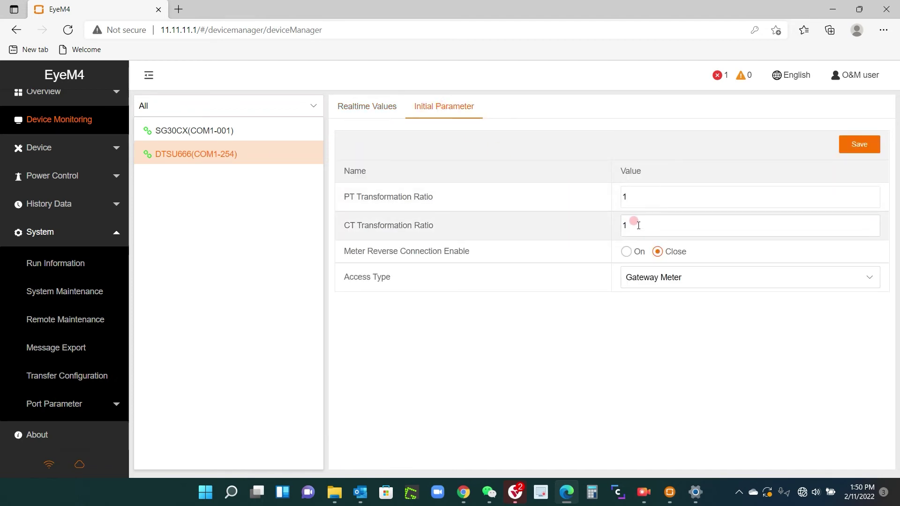
double_click(633, 225)
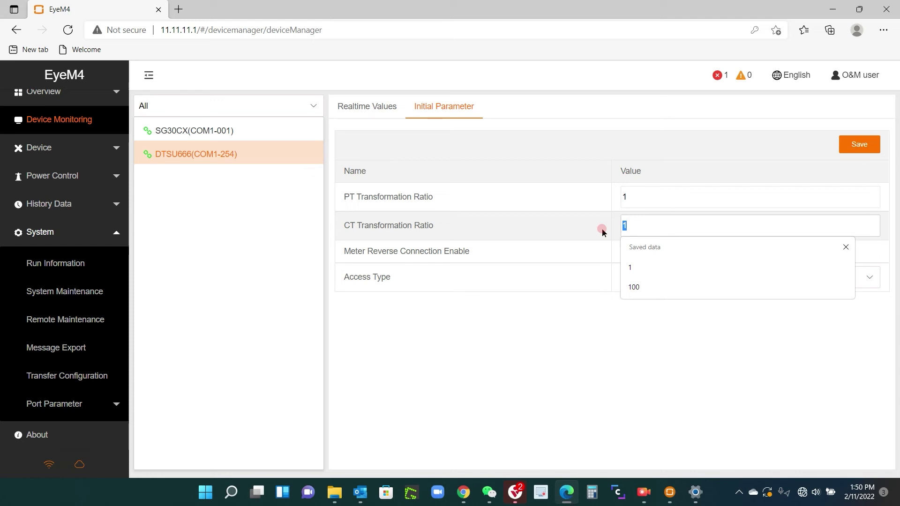
type("20")
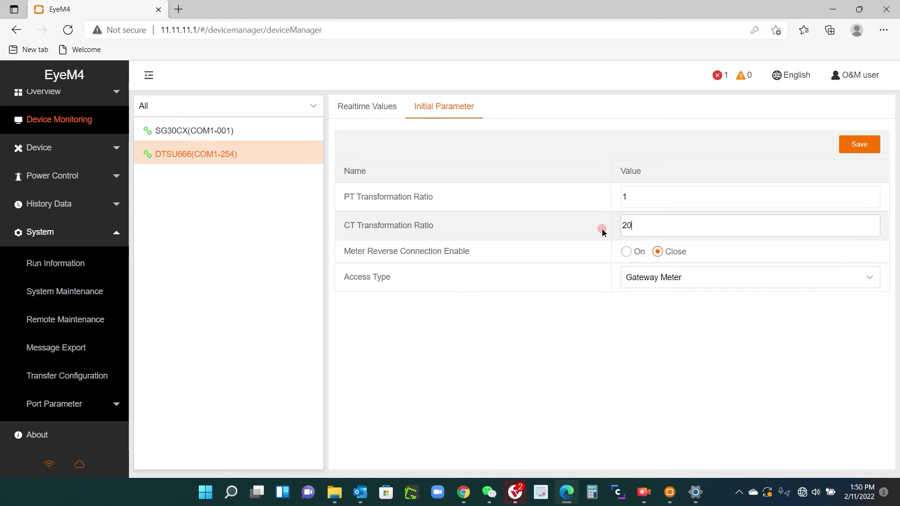
left_click(860, 144)
left_click_drag(645, 227, 579, 229)
type("1")
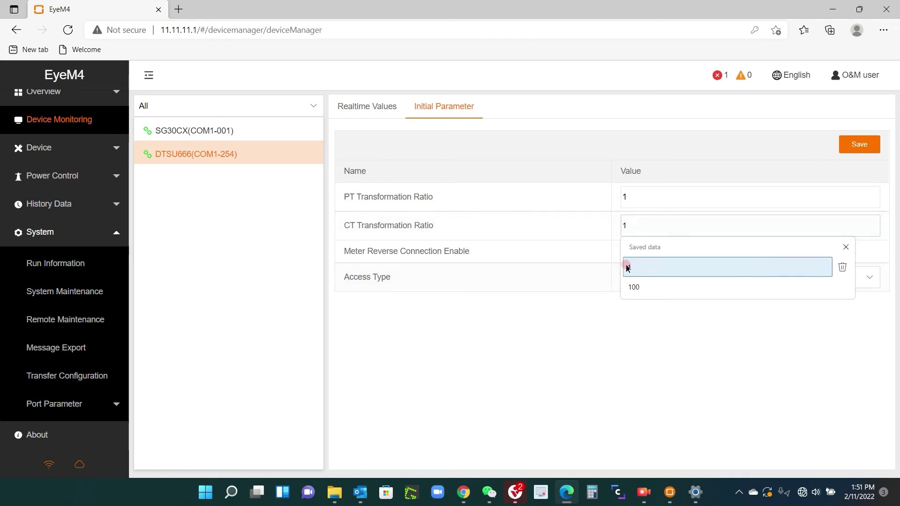
left_click(568, 332)
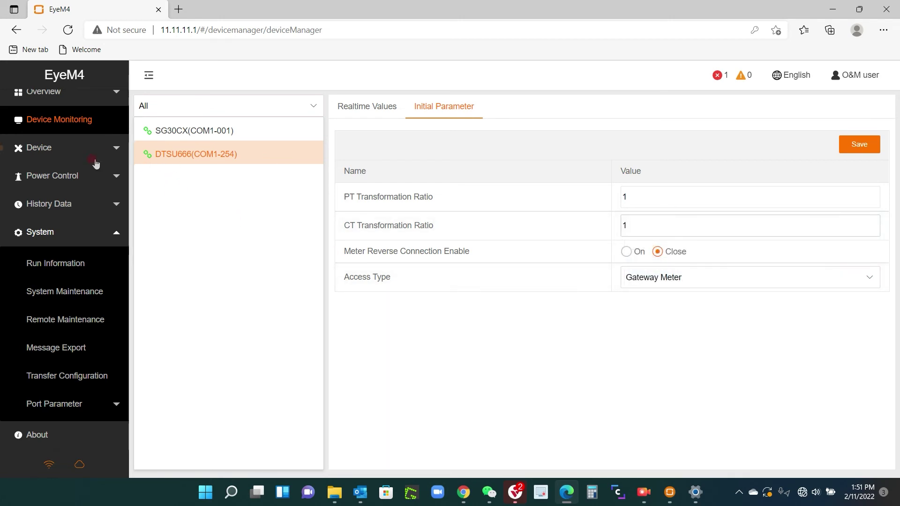
- Set Active Control Mode to Local Power Control, with a 50% limit for meter communication anomalies
left_click(49, 176)
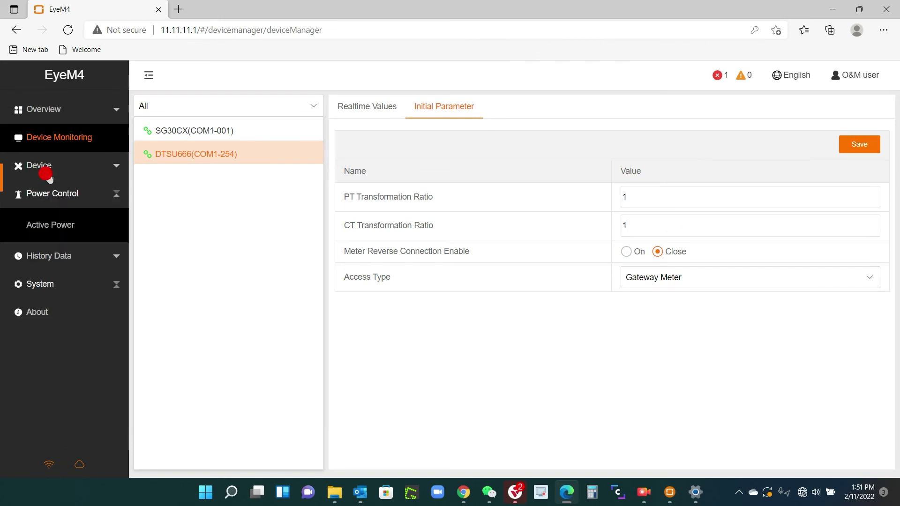
left_click(46, 226)
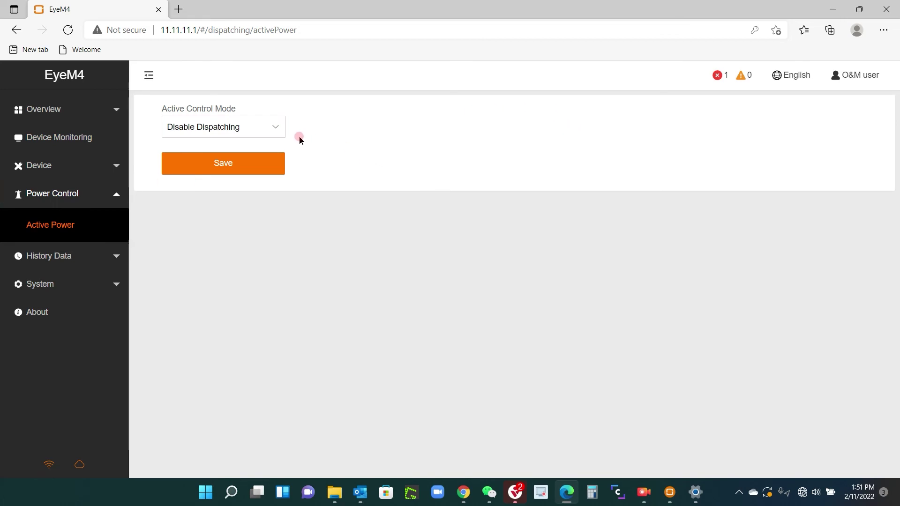
left_click(274, 128)
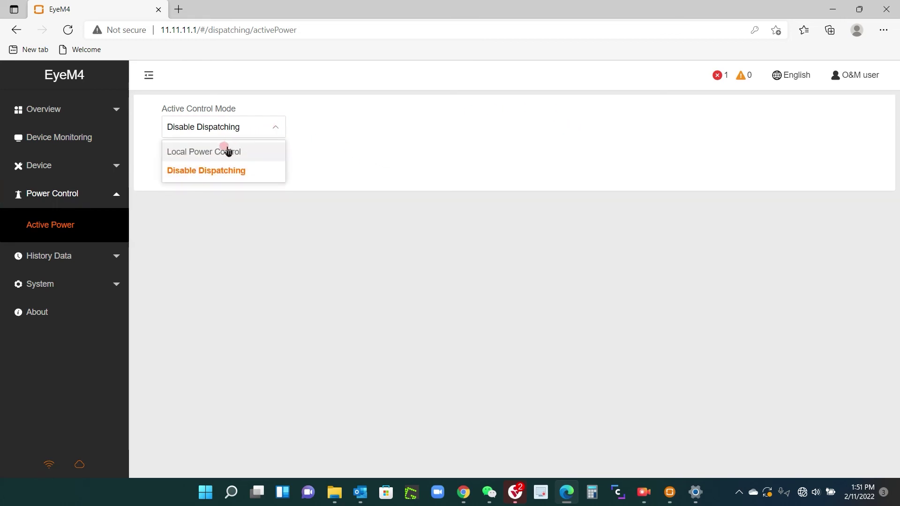
left_click(213, 153)
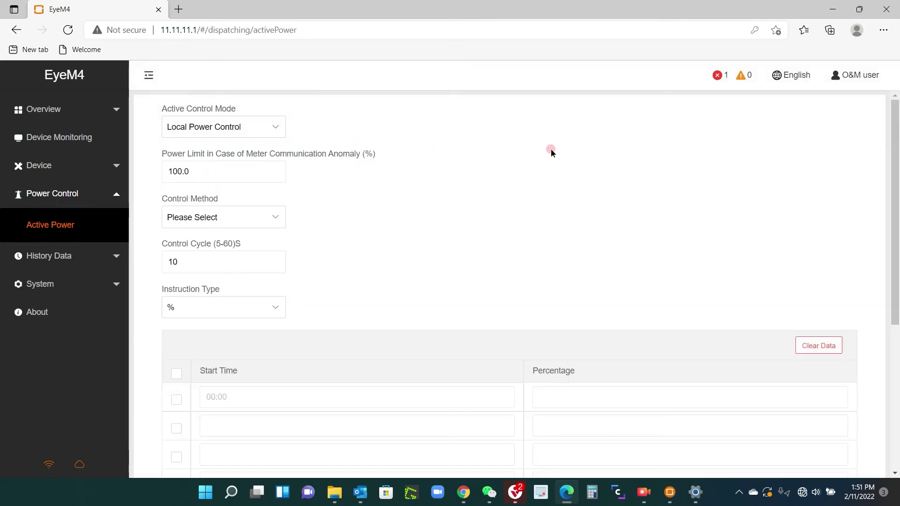
left_click(219, 170)
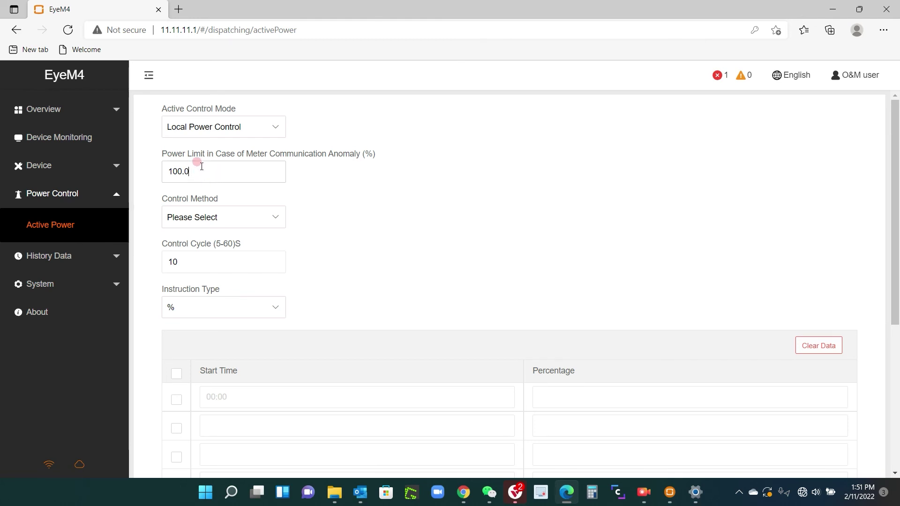
left_click_drag(206, 172, 159, 175)
type("50")
left_click(349, 182)
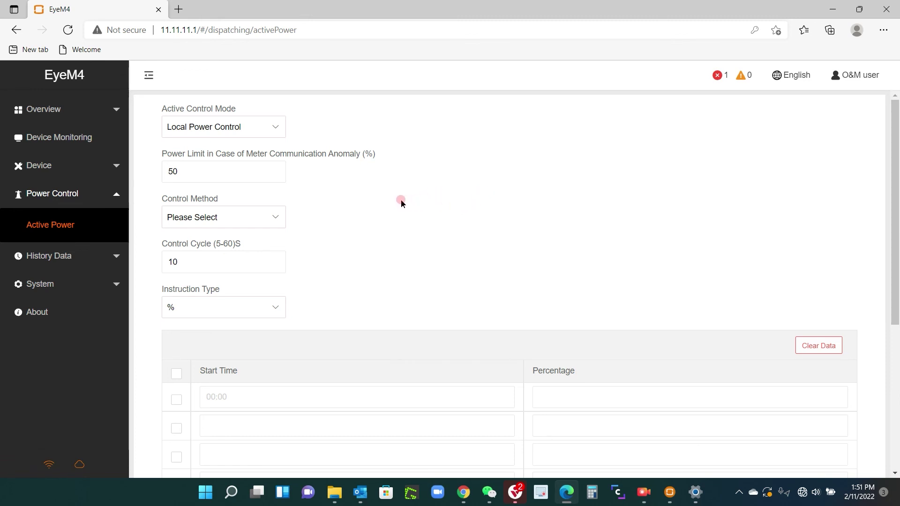
- Set Control Method to Closed-loop Control using the DTSU666 meter
left_click(275, 218)
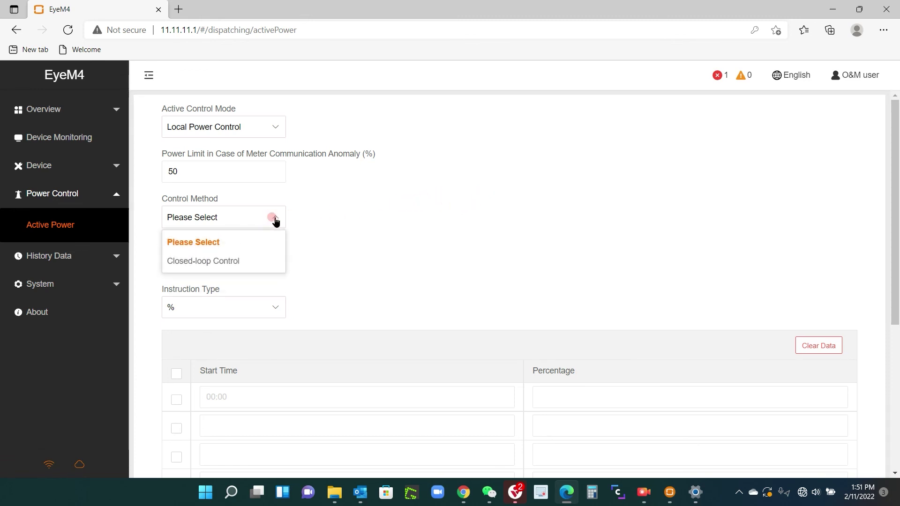
left_click(234, 262)
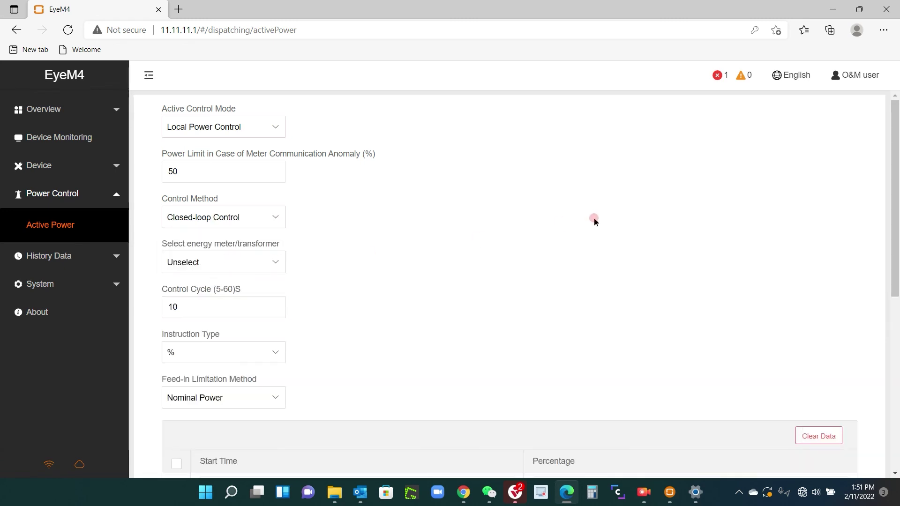
scroll(604, 217, "down", 2)
left_click(276, 144)
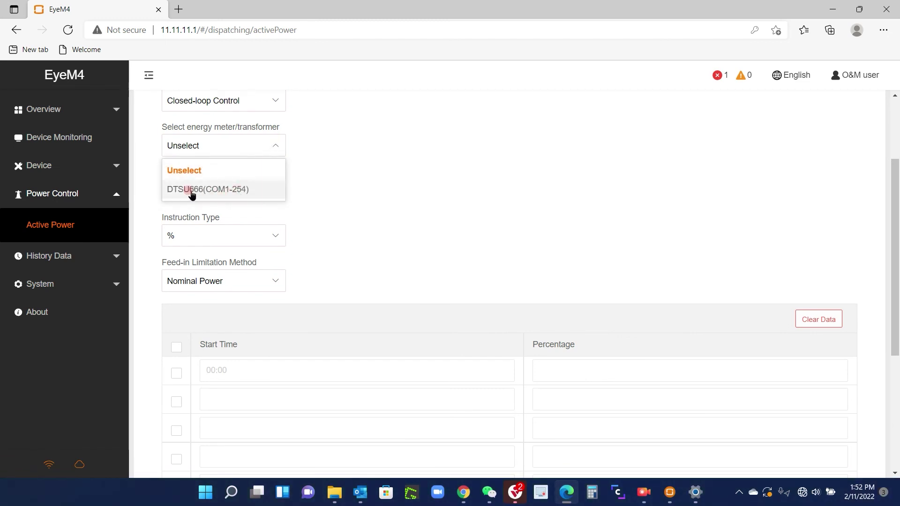
left_click(192, 189)
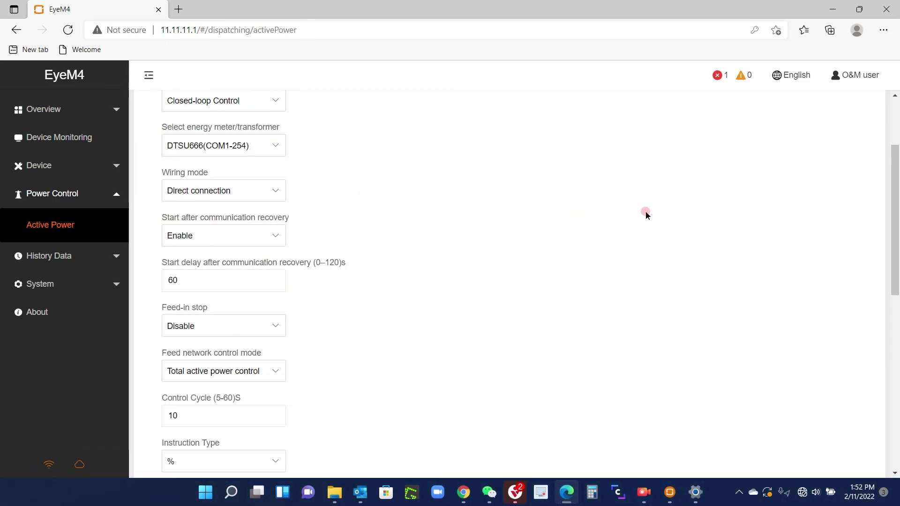
- Use kW instructions, enable schedule row one with 15 kW from 00:00, and save
scroll(645, 215, "down", 5)
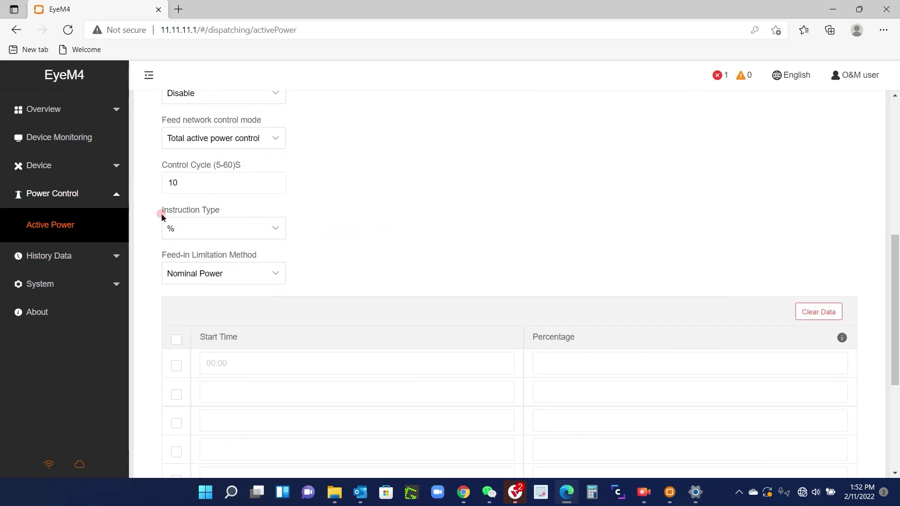
left_click(267, 229)
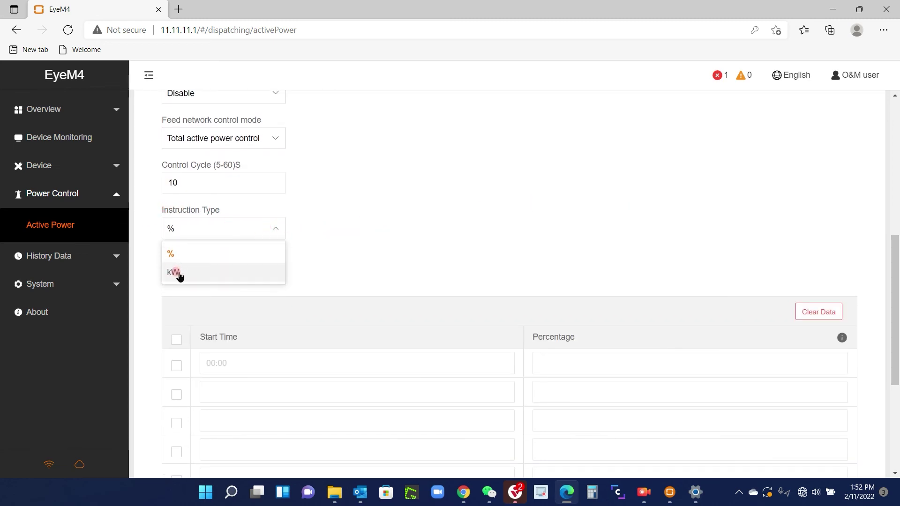
left_click(177, 273)
scroll(544, 179, "down", 1)
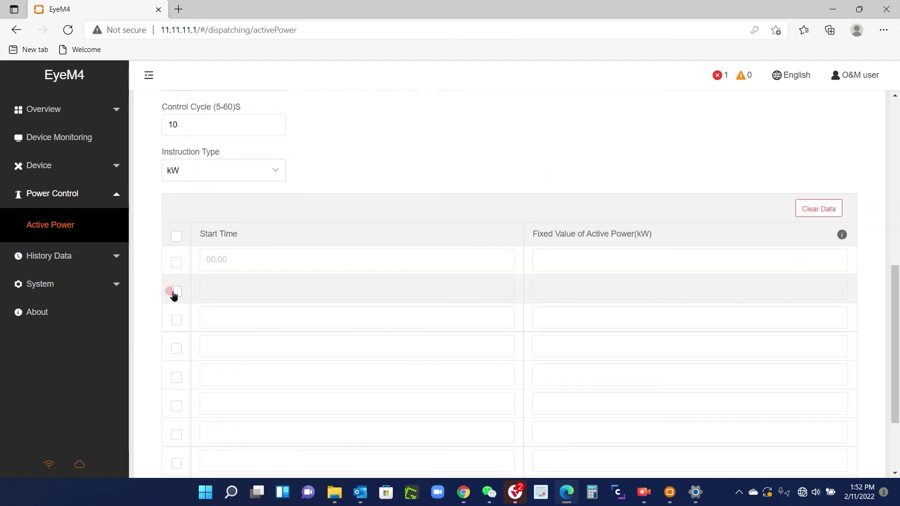
left_click(176, 262)
left_click(556, 260)
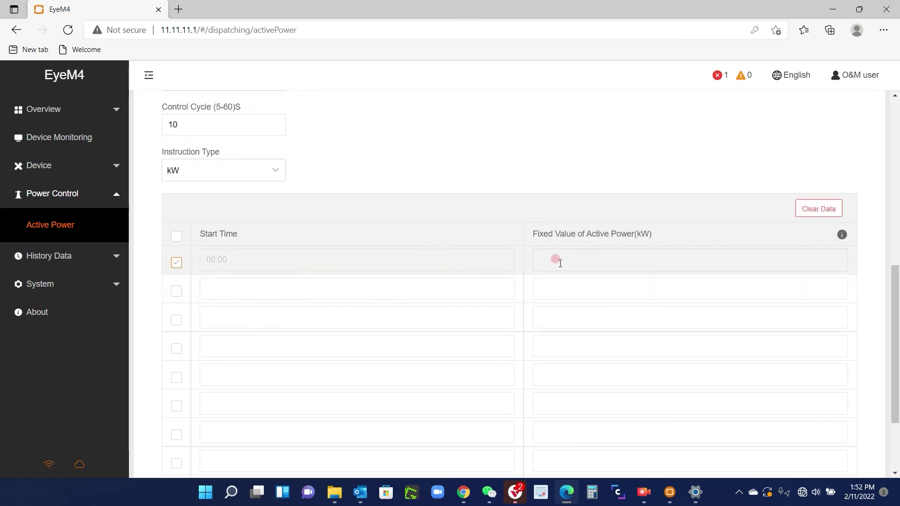
left_click(559, 260)
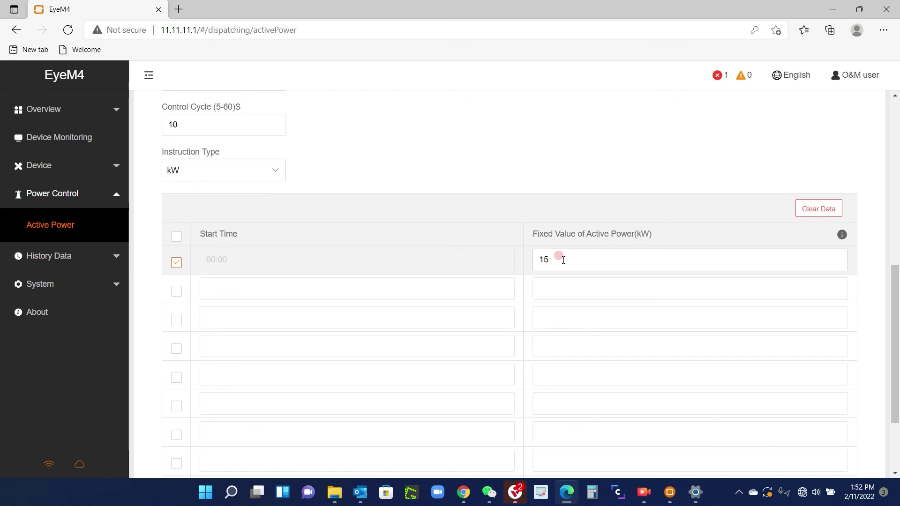
scroll(665, 297, "down", 2)
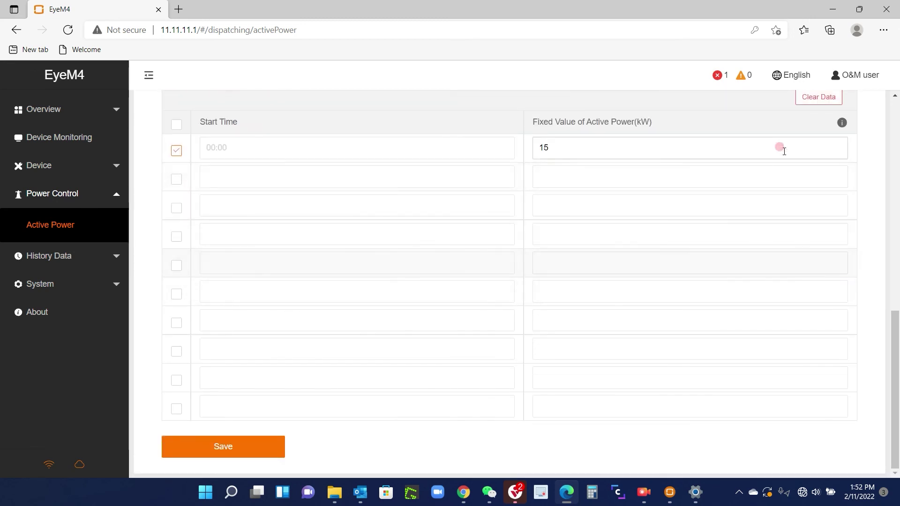
left_click(245, 456)
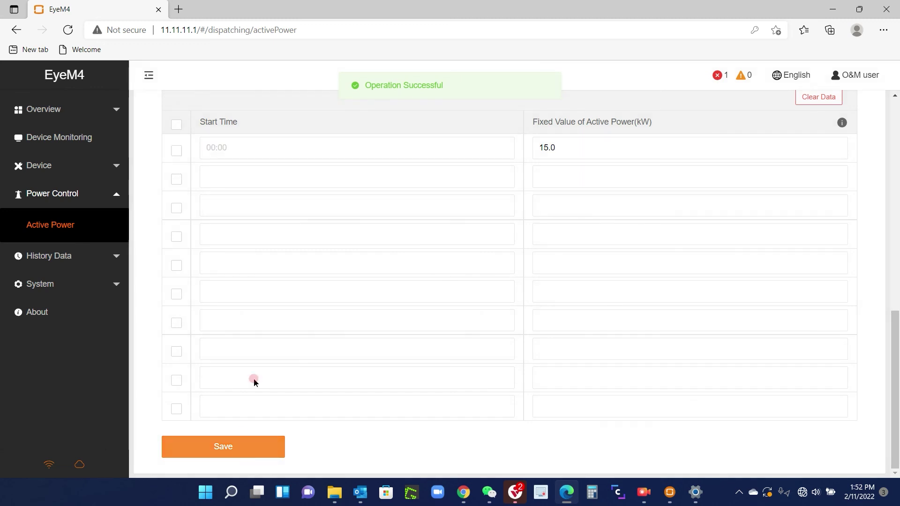
- Show Overview > General Information, with yields, active power and SG30CX inverter status
left_click(52, 112)
left_click(49, 139)
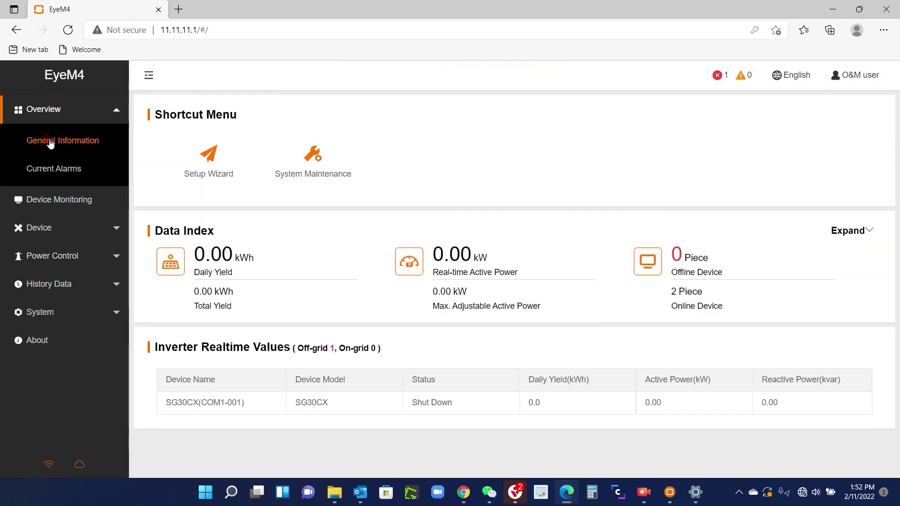